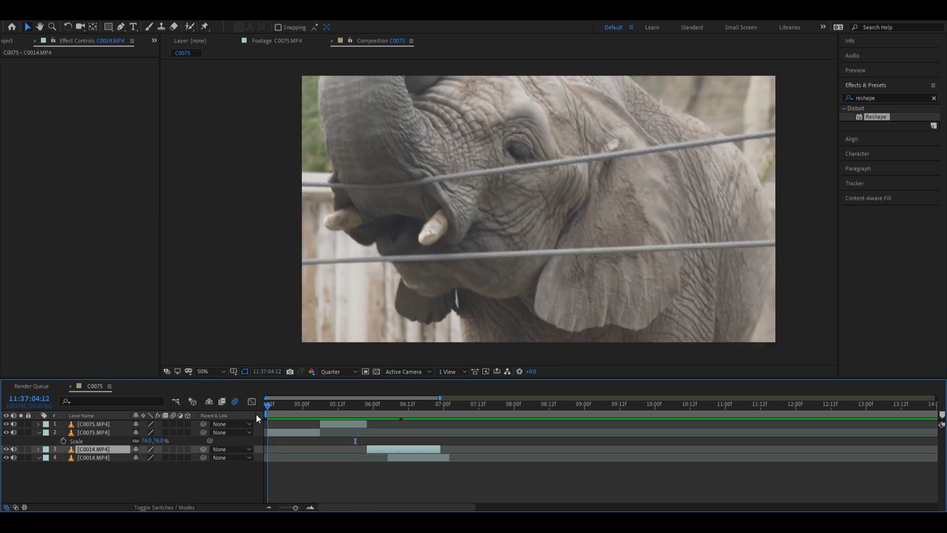
# - Move the bottom C0014.MP4 clip in the timeline so it starts where the other C0014.MP4 clip ends
pyautogui.moveTo(256, 413); pyautogui.dragTo(359, 413)
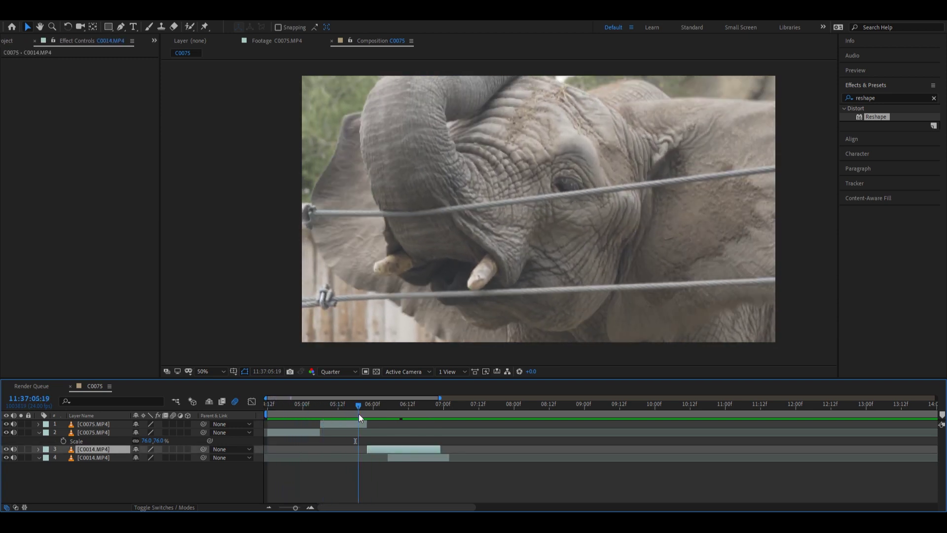
pyautogui.moveTo(402, 458); pyautogui.dragTo(375, 458)
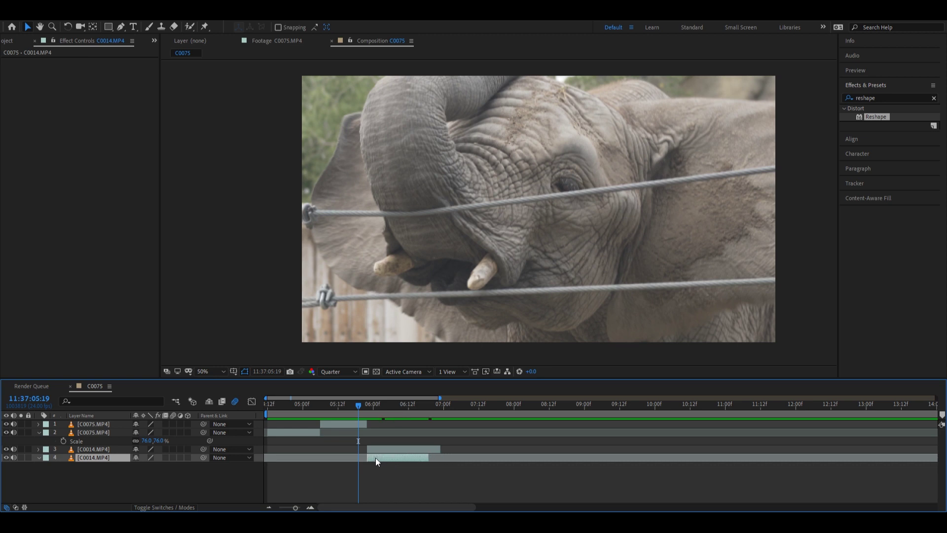
pyautogui.moveTo(365, 415)
pyautogui.mouseDown()
pyautogui.moveTo(405, 416)
pyautogui.moveTo(360, 417)
pyautogui.mouseUp()
pyautogui.moveTo(384, 457); pyautogui.dragTo(460, 456)
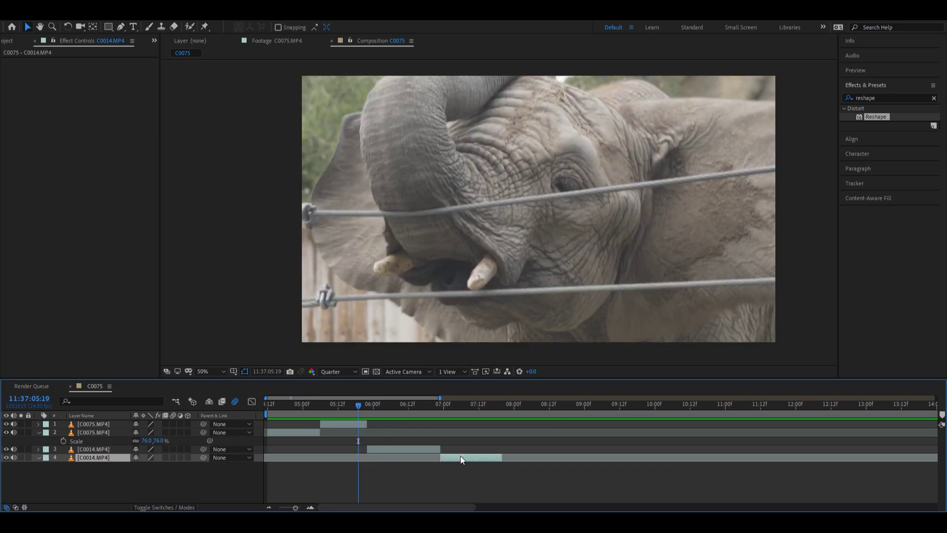
# - Duplicate the topmost C0075.MP4 elephant clip at 11:37:05:06 and pre-compose the duplicate
pyautogui.click(323, 413)
pyautogui.moveTo(324, 411); pyautogui.dragTo(429, 416)
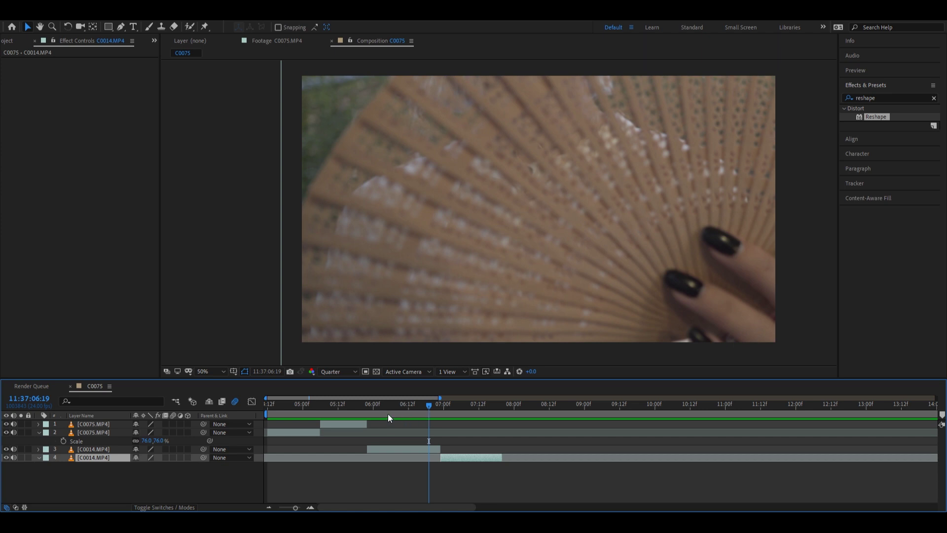
pyautogui.moveTo(356, 407); pyautogui.dragTo(330, 414)
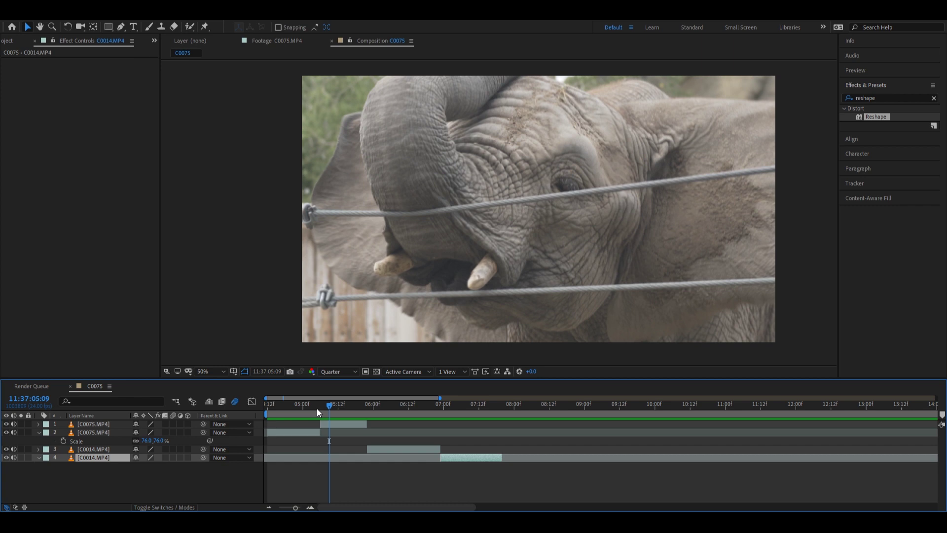
pyautogui.moveTo(323, 407)
pyautogui.mouseDown()
pyautogui.moveTo(342, 410)
pyautogui.moveTo(315, 413)
pyautogui.moveTo(323, 415)
pyautogui.mouseUp()
pyautogui.click(329, 422)
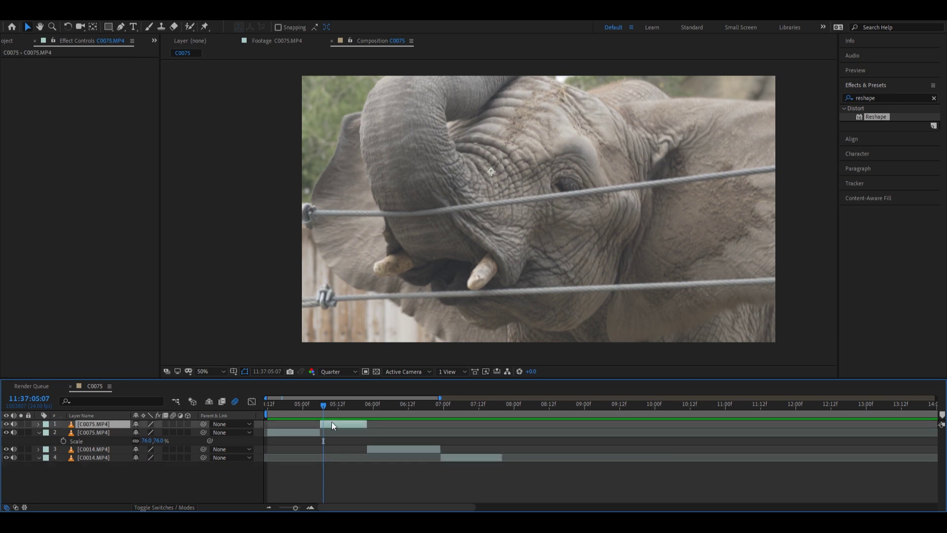
pyautogui.moveTo(328, 409)
pyautogui.mouseDown()
pyautogui.moveTo(308, 410)
pyautogui.moveTo(348, 419)
pyautogui.moveTo(321, 413)
pyautogui.mouseUp()
pyautogui.hotkey('ctrl', 'd')
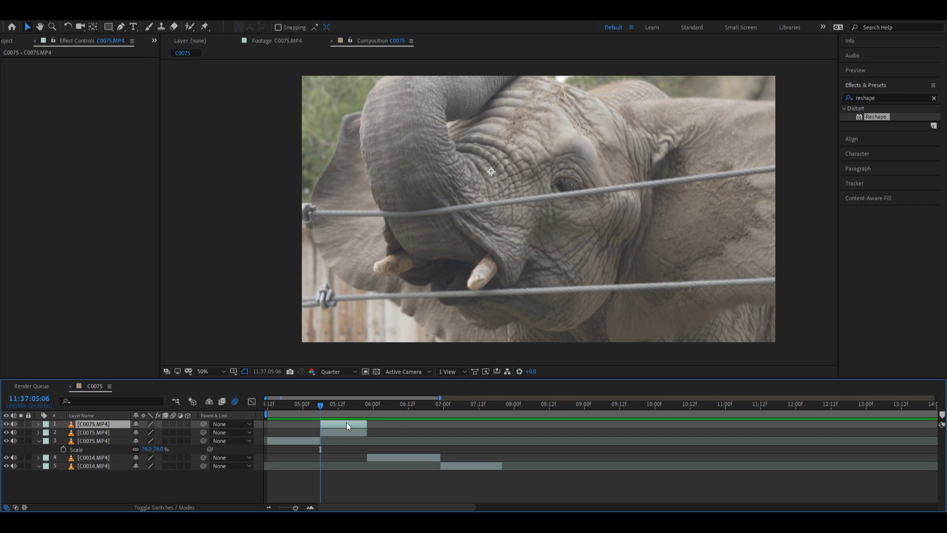
pyautogui.hotkey('ctrl', 'shift', 'c')
pyautogui.press('Return')
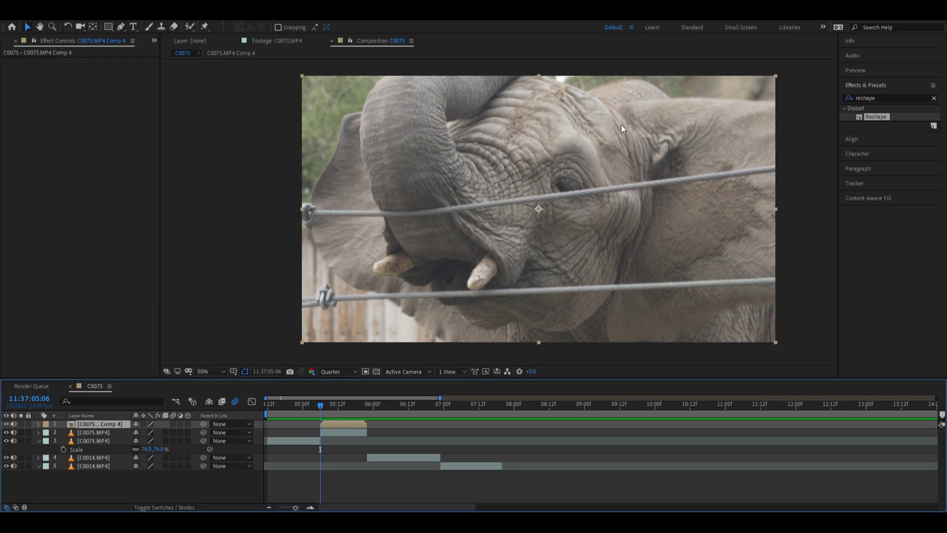
# - Draw a closed Pen mask around the elephant's head, ear and body on its precomp, checking the cutout with the layer underneath hidden
pyautogui.press('g')
pyautogui.click(308, 207)
pyautogui.click(337, 150)
pyautogui.click(343, 119)
pyautogui.click(389, 74)
pyautogui.click(522, 68)
pyautogui.click(612, 104)
pyautogui.click(777, 104)
pyautogui.click(777, 298)
pyautogui.click(624, 345)
pyautogui.click(447, 343)
pyautogui.click(376, 291)
pyautogui.click(340, 280)
pyautogui.click(314, 236)
pyautogui.click(308, 207)
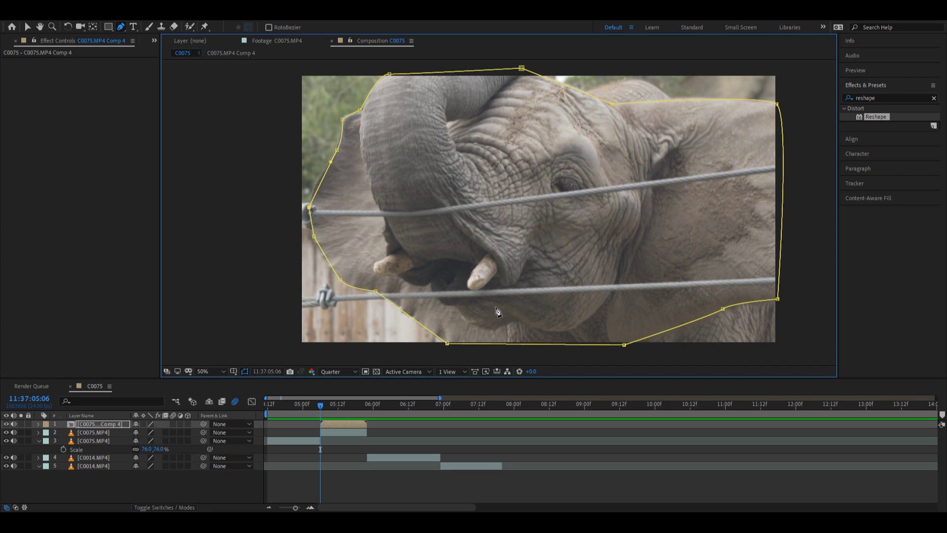
pyautogui.click(6, 439)
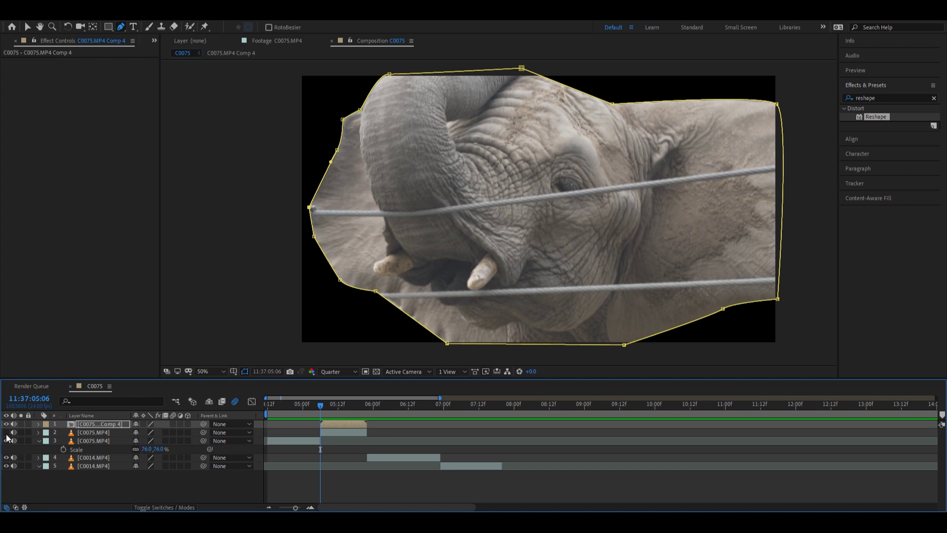
pyautogui.click(6, 440)
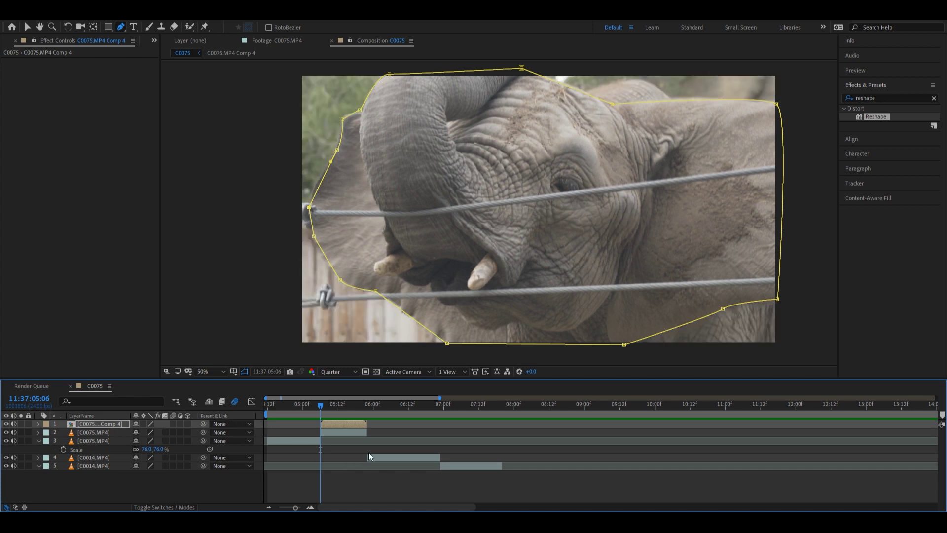
# - Pre-compose the C0014.MP4 fan clip that follows the elephant clip at 11:37:05:23
pyautogui.moveTo(365, 414); pyautogui.dragTo(369, 413)
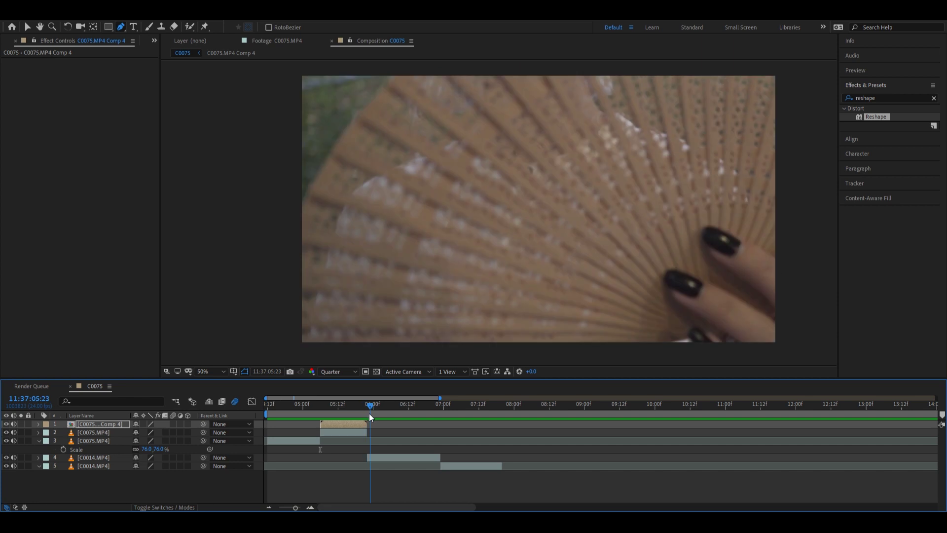
pyautogui.click(385, 459)
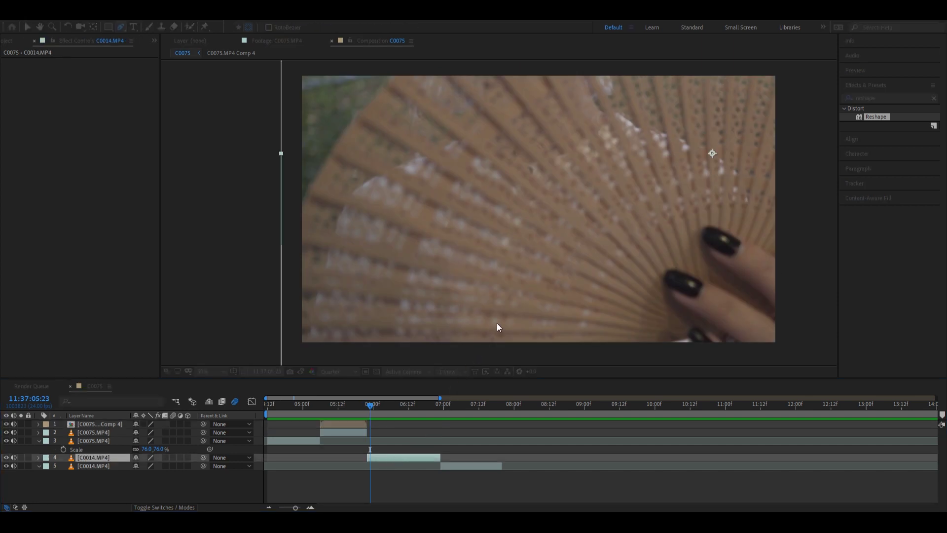
pyautogui.press('Return')
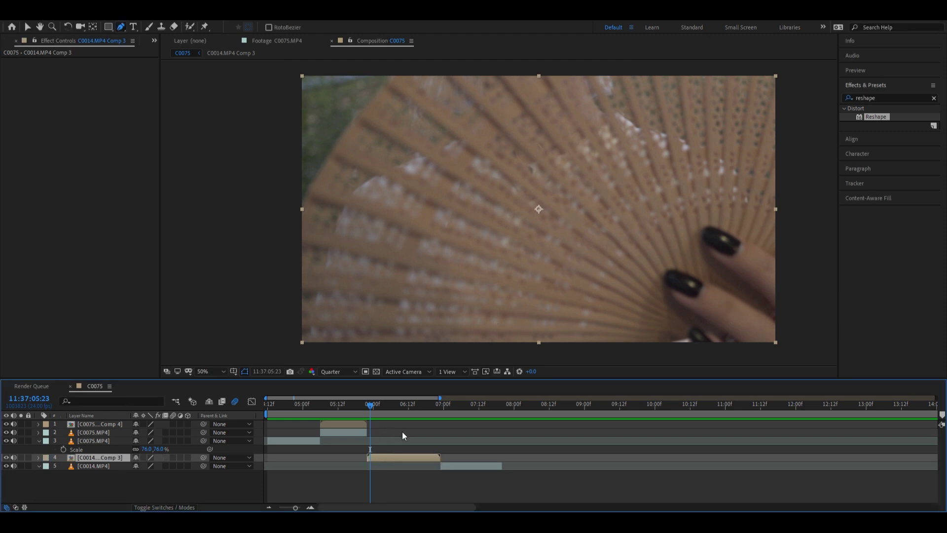
# - Draw a closed Pen mask around the fan on its precomp, curving along the fan's upper edge and enclosing the other frame sides
pyautogui.click(291, 213)
pyautogui.moveTo(411, 67); pyautogui.dragTo(462, 67)
pyautogui.click(791, 73)
pyautogui.click(782, 350)
pyautogui.click(289, 355)
pyautogui.click(291, 217)
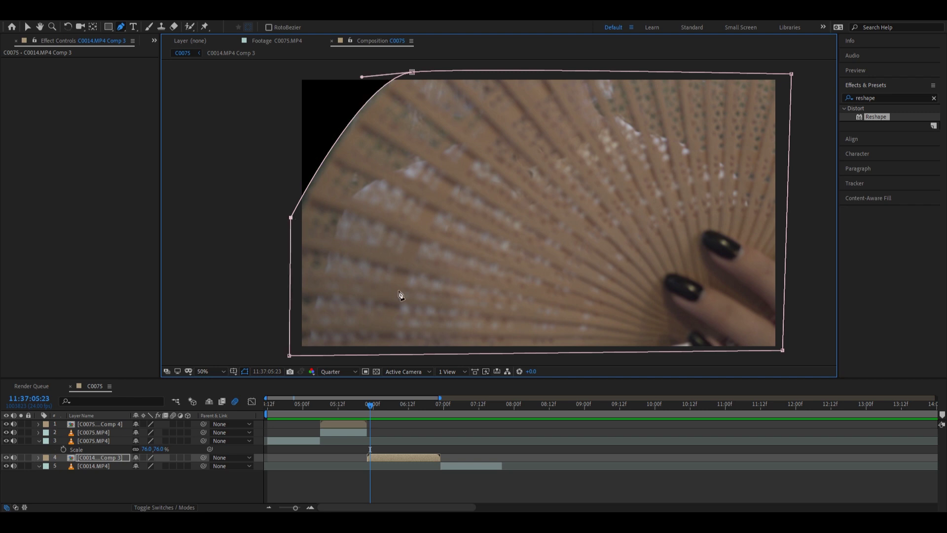
# - Copy the fan precomp's Mask 1 and paste it as a second mask on the elephant precomp
pyautogui.click(38, 458)
pyautogui.click(46, 466)
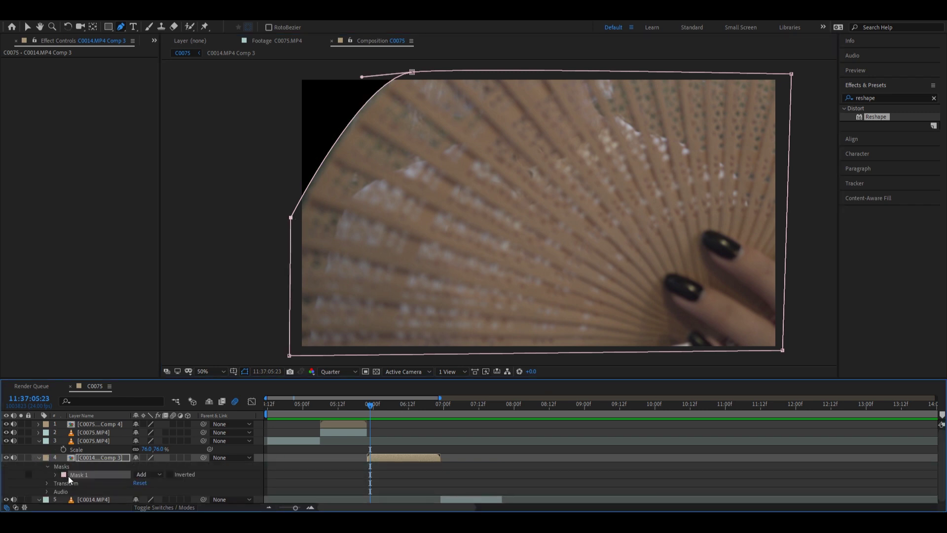
pyautogui.click(38, 424)
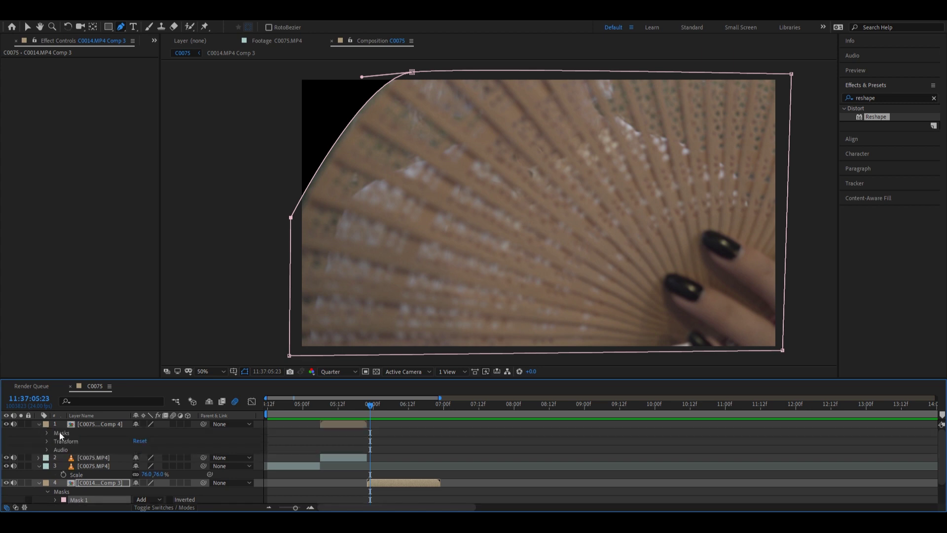
pyautogui.click(47, 432)
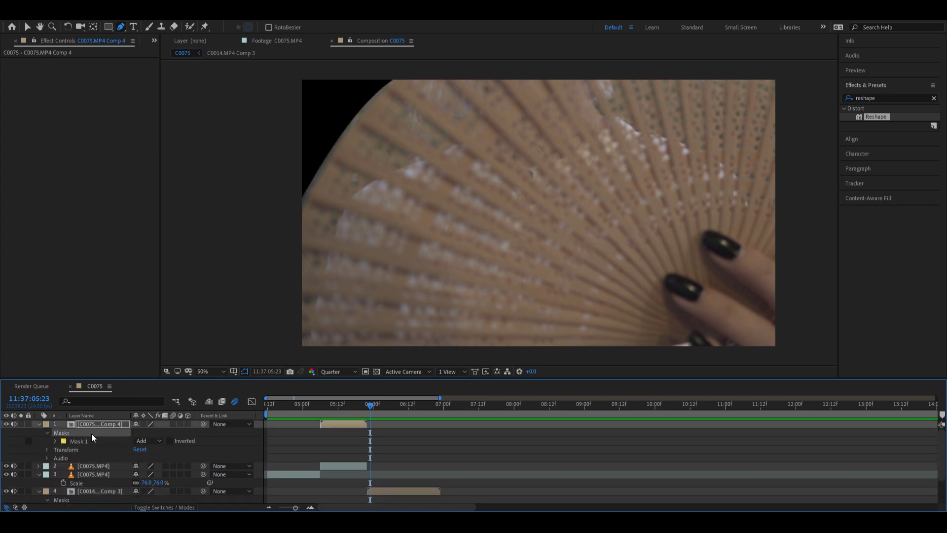
pyautogui.moveTo(350, 409); pyautogui.dragTo(326, 411)
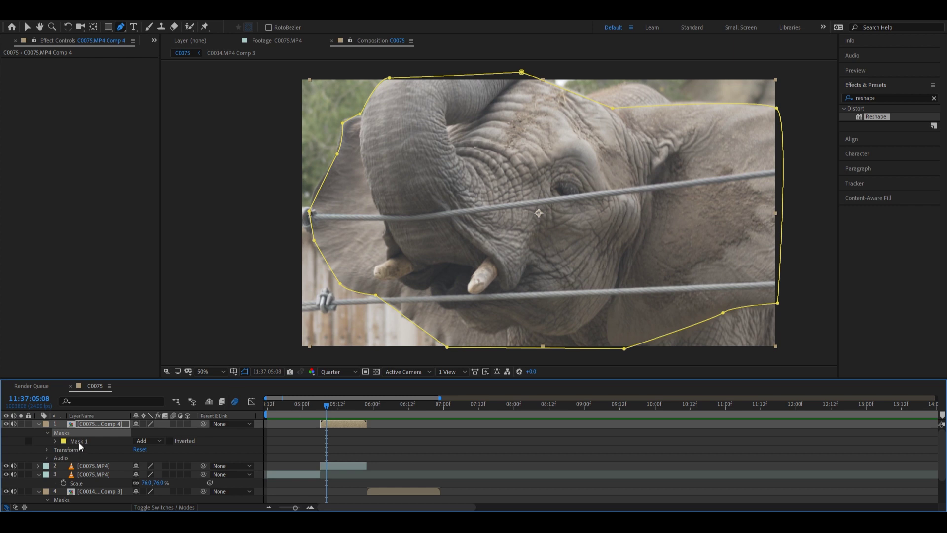
pyautogui.press('F2')
pyautogui.click(63, 434)
pyautogui.click(73, 442)
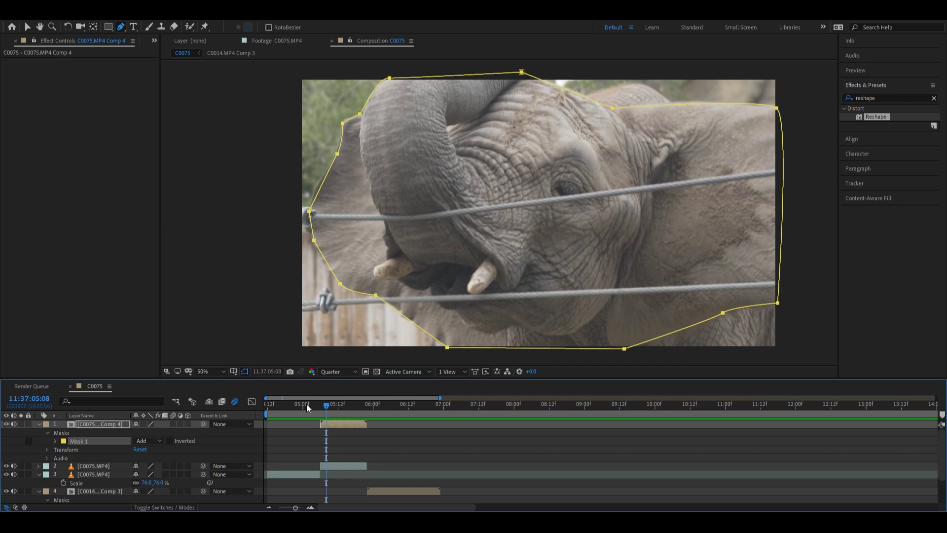
pyautogui.click(61, 433)
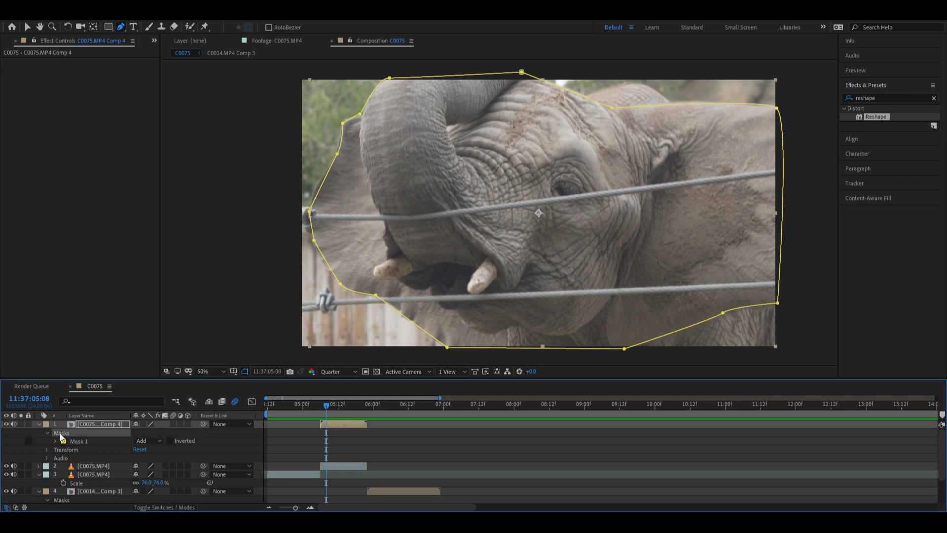
pyautogui.hotkey('ctrl', 'shift', 'n')
# - Rename the elephant precomp's two masks Elephant and Fan
pyautogui.click(81, 441)
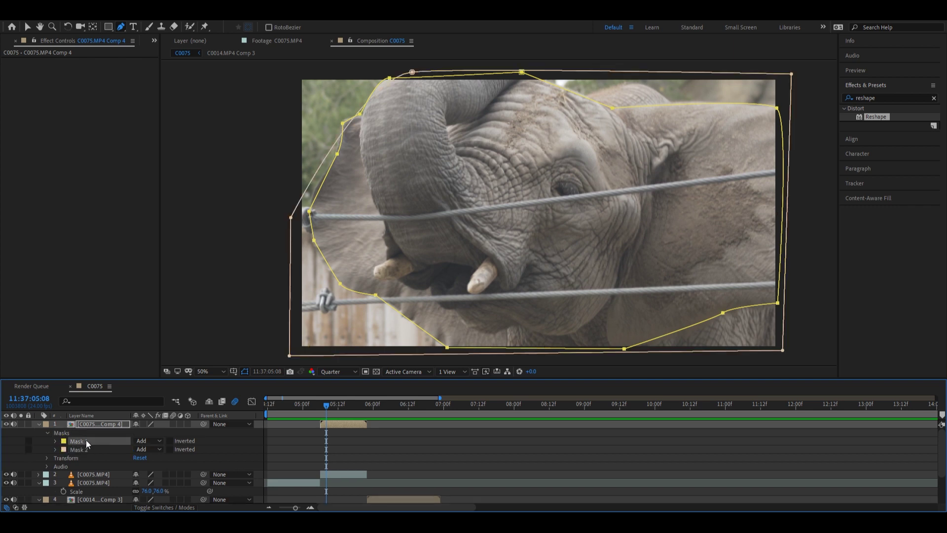
pyautogui.press('Return')
pyautogui.write('Elephant')
pyautogui.click(85, 449)
# - Search the effects for "reshape" and apply Reshape to the elephant precomp
pyautogui.moveTo(327, 414); pyautogui.dragTo(332, 418)
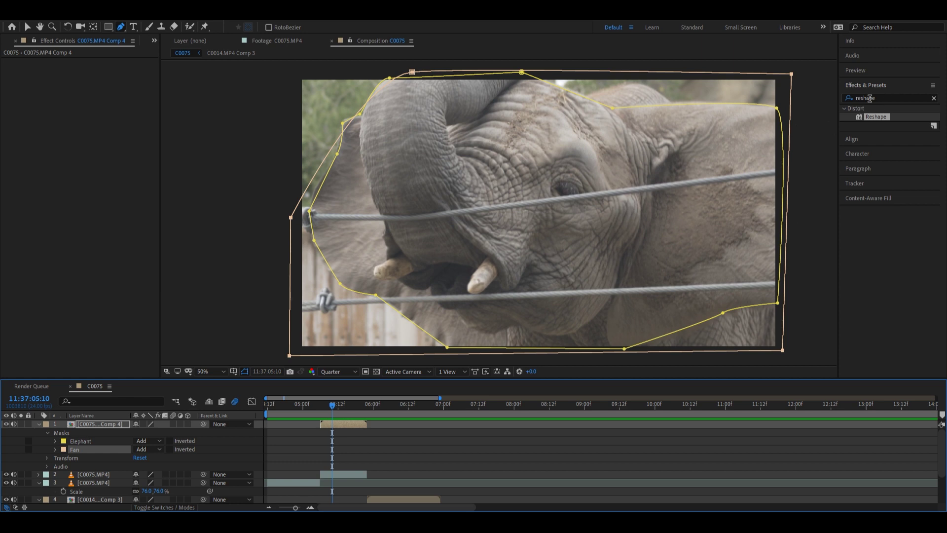
pyautogui.click(891, 98)
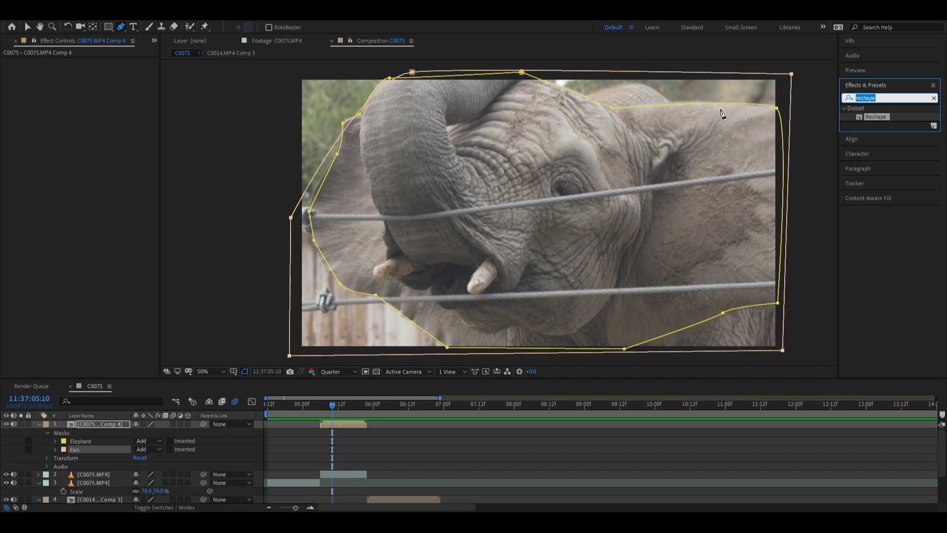
pyautogui.write('reshape')
pyautogui.moveTo(880, 118); pyautogui.dragTo(350, 423)
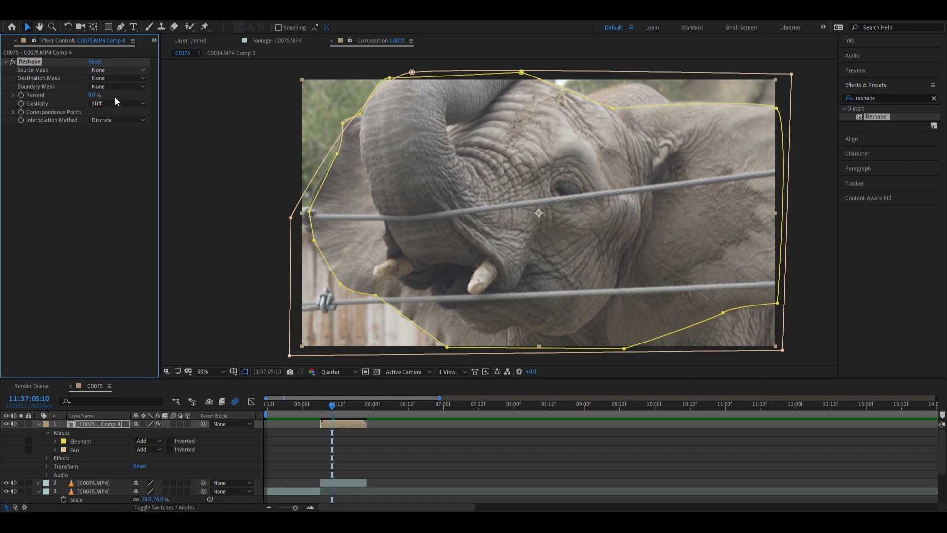
# - Set Reshape's source mask to Elephant and destination mask to Fan, then test the Percent value and return it to 0%
pyautogui.click(116, 70)
pyautogui.click(115, 77)
pyautogui.click(114, 116)
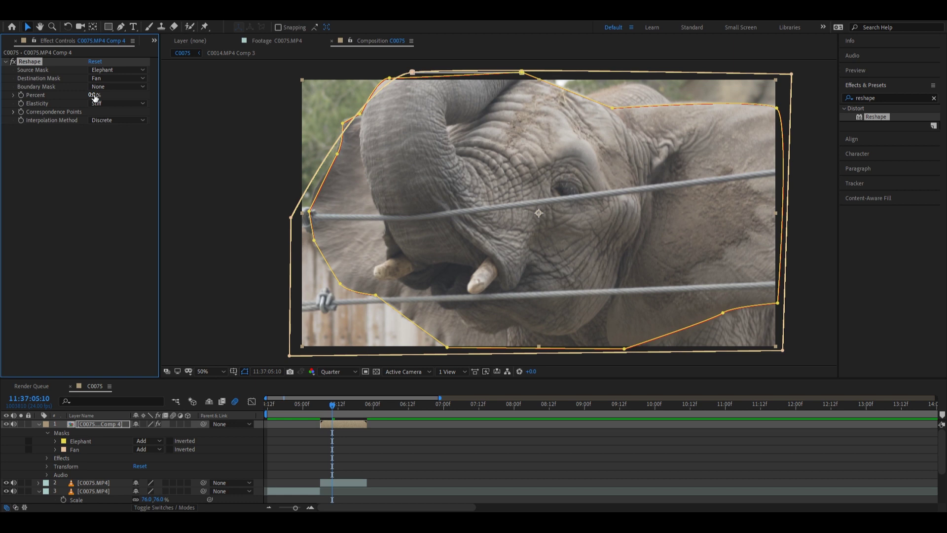
pyautogui.moveTo(94, 95); pyautogui.dragTo(165, 102)
pyautogui.moveTo(142, 103); pyautogui.dragTo(77, 114)
# - Replace the existing mask on the C0014.MP4 fan precomp with copies of the Elephant and Fan masks
pyautogui.click(67, 439)
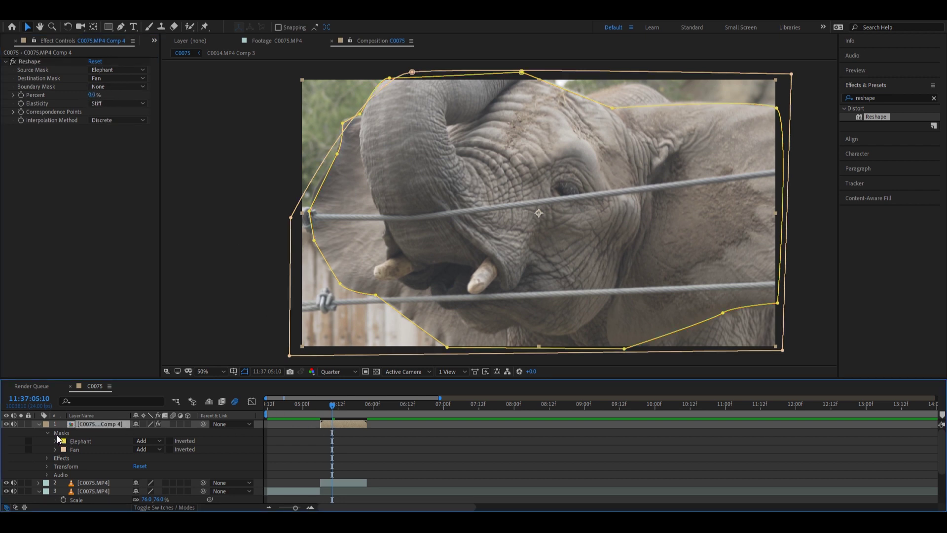
pyautogui.moveTo(66, 440)
pyautogui.mouseDown()
pyautogui.moveTo(572, 214)
pyautogui.moveTo(82, 442)
pyautogui.mouseUp()
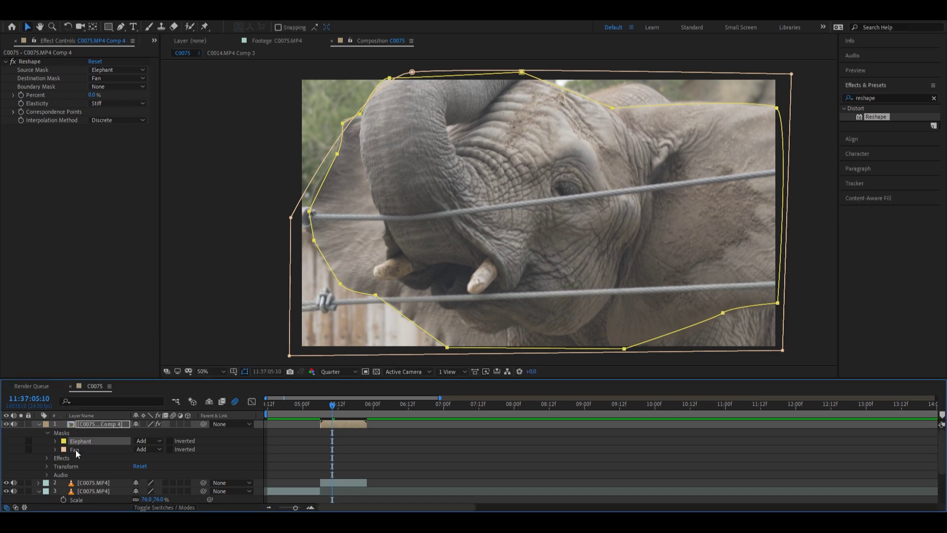
pyautogui.keyDown('shift'); pyautogui.click(76, 449); pyautogui.keyUp('shift')
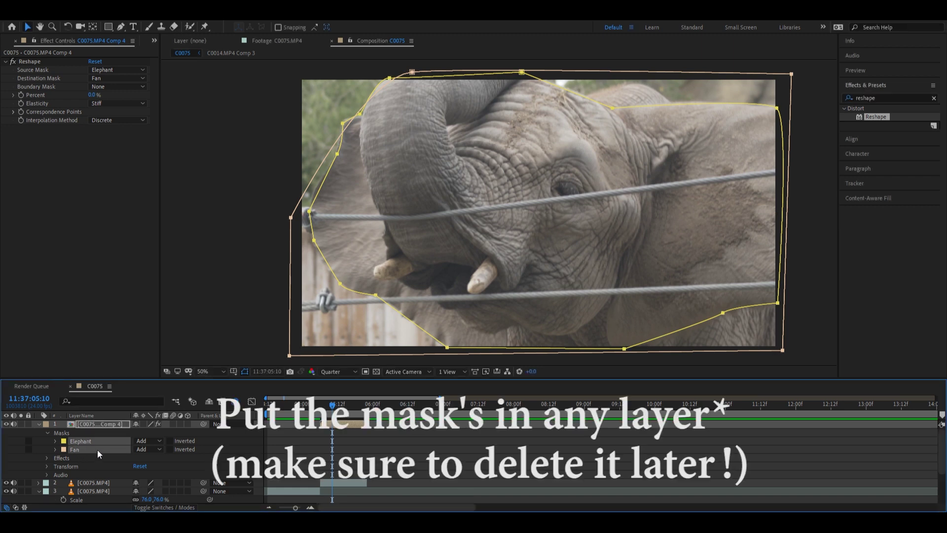
pyautogui.scroll(-3, 98, 456)
pyautogui.click(96, 455)
pyautogui.click(69, 469)
pyautogui.press('Delete')
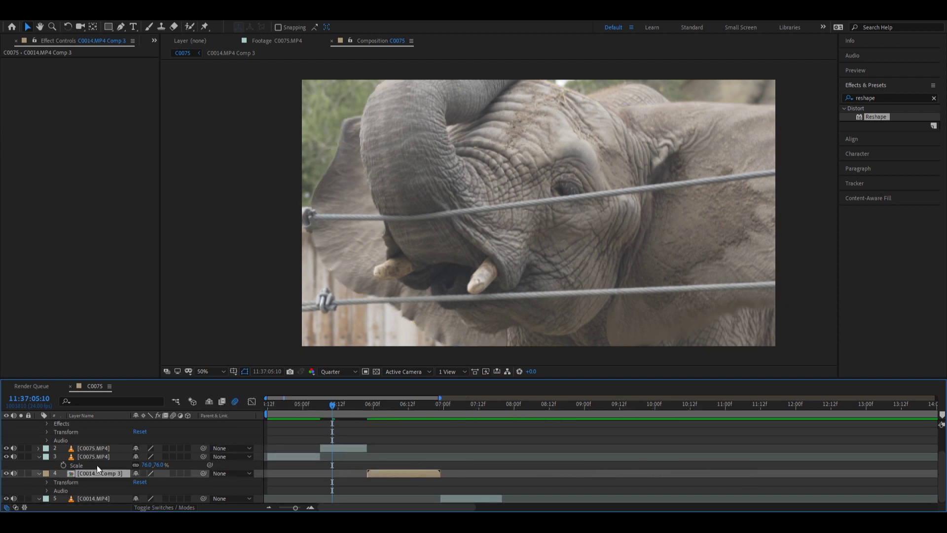
pyautogui.hotkey('ctrl', 'v')
pyautogui.scroll(2, 158, 444)
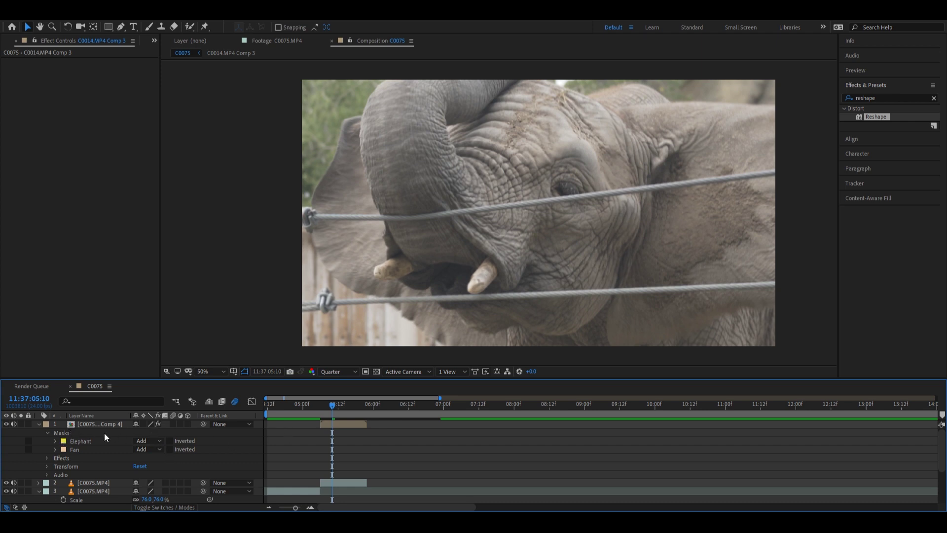
# - Delete the Reshape effect and cut both masks from the C0075.MP4 elephant precomp
pyautogui.click(60, 434)
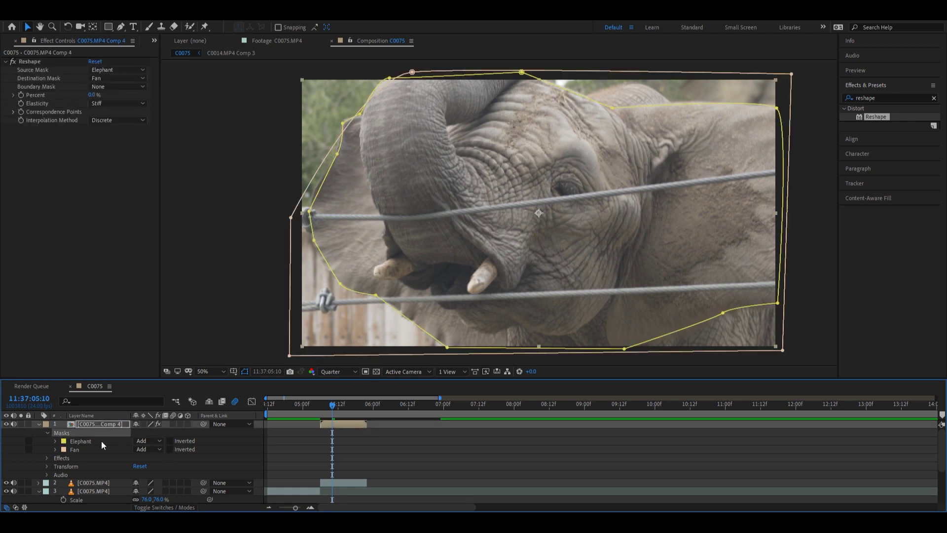
pyautogui.click(40, 63)
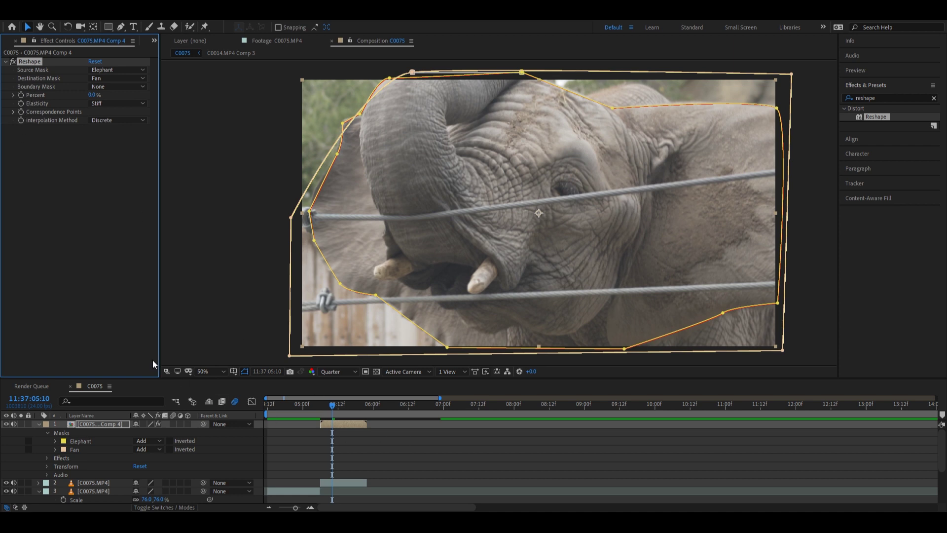
pyautogui.press('Delete')
pyautogui.click(61, 432)
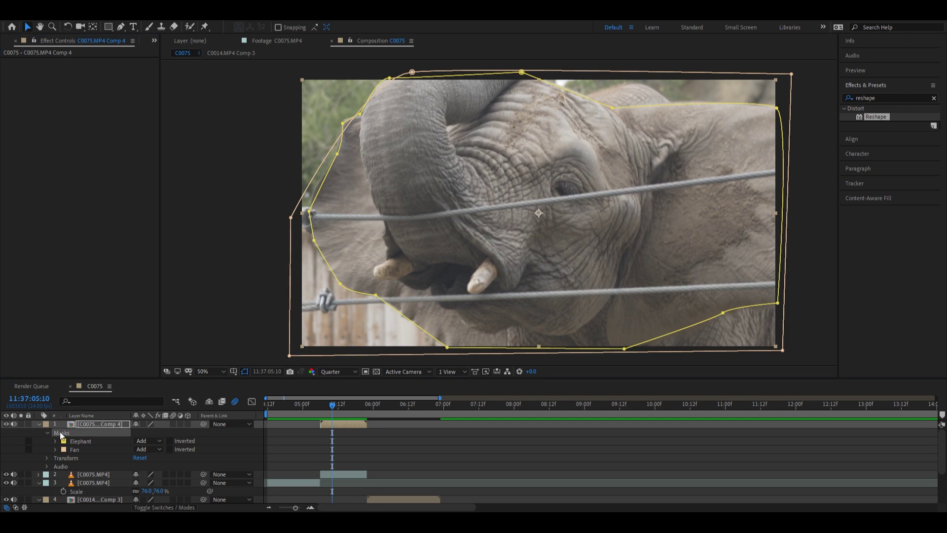
pyautogui.hotkey('ctrl', 'x')
pyautogui.hotkey('ctrl', 'v')
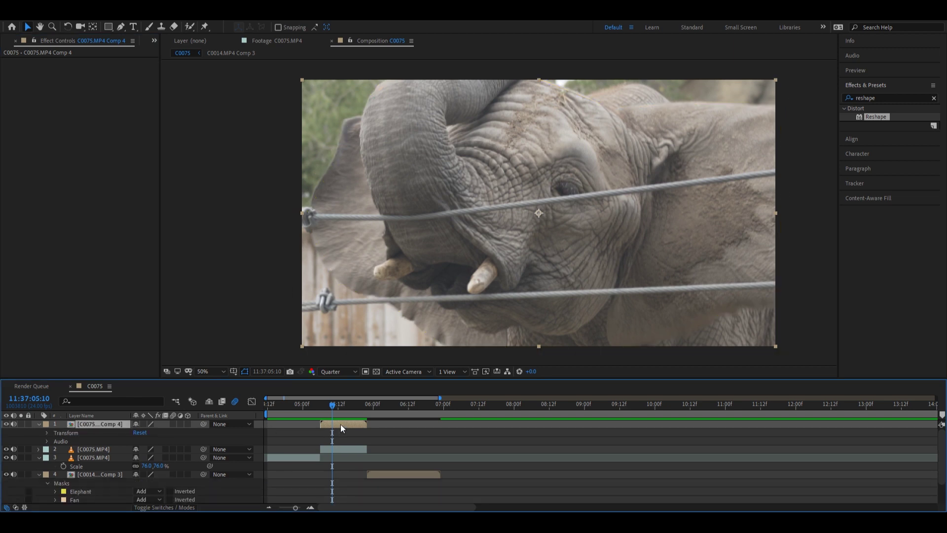
# - Restore the cut masks on the elephant precomp, remove only its Fan mask, and precompose the layer again
pyautogui.hotkey('ctrl', 'z')
pyautogui.hotkey('ctrl', 'z')
pyautogui.click(71, 448)
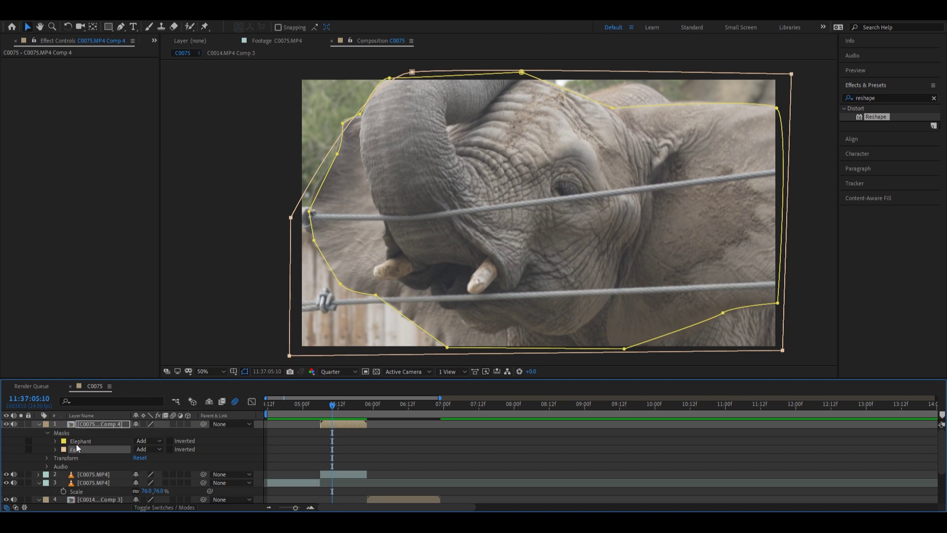
pyautogui.press('Delete')
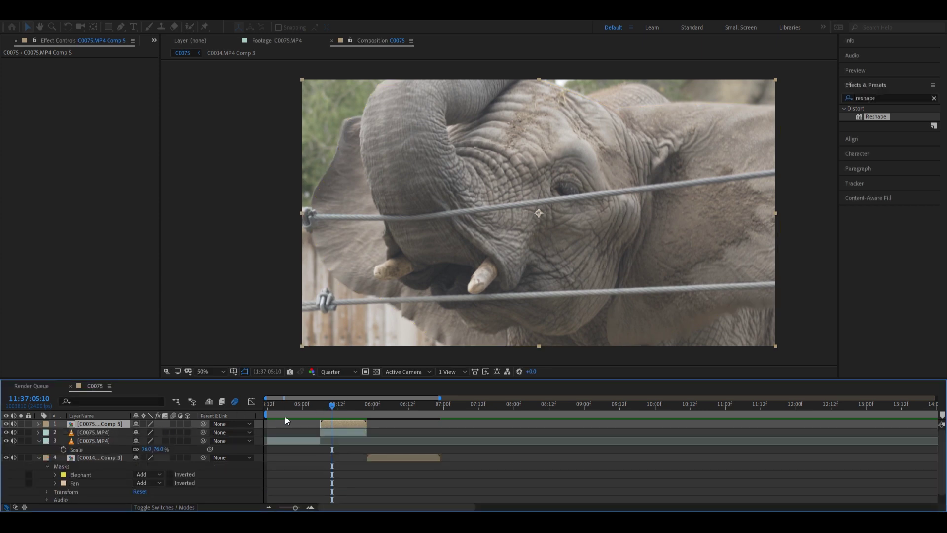
# - Copy the Elephant and Fan masks from the C0014.MP4 fan precomp onto the new elephant precomp
pyautogui.click(78, 475)
pyautogui.keyDown('shift'); pyautogui.click(73, 483); pyautogui.keyUp('shift')
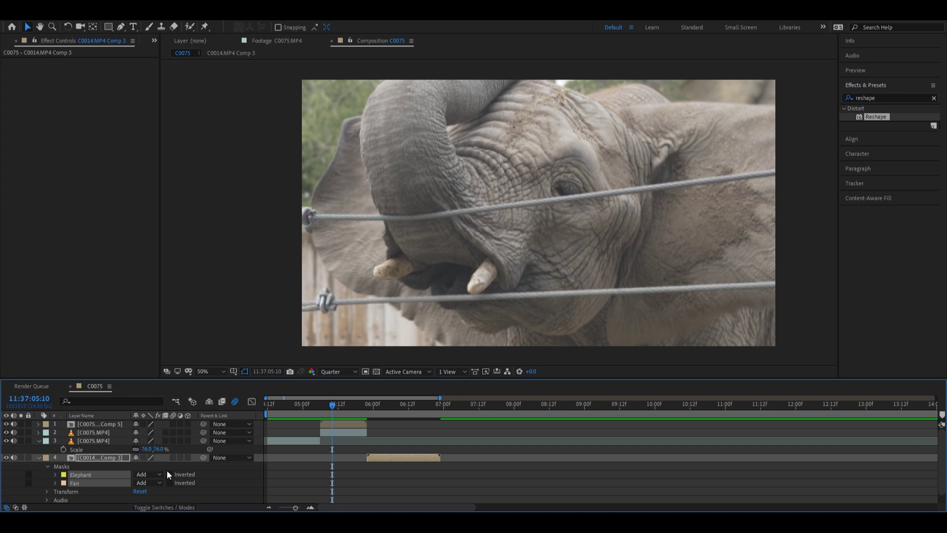
pyautogui.click(38, 424)
pyautogui.click(88, 423)
pyautogui.click(47, 433)
# - Apply Reshape to the elephant precomp with Elephant as source mask and Fan as destination mask, and test its Percent value
pyautogui.moveTo(323, 407); pyautogui.dragTo(319, 407)
pyautogui.moveTo(890, 116); pyautogui.dragTo(360, 423)
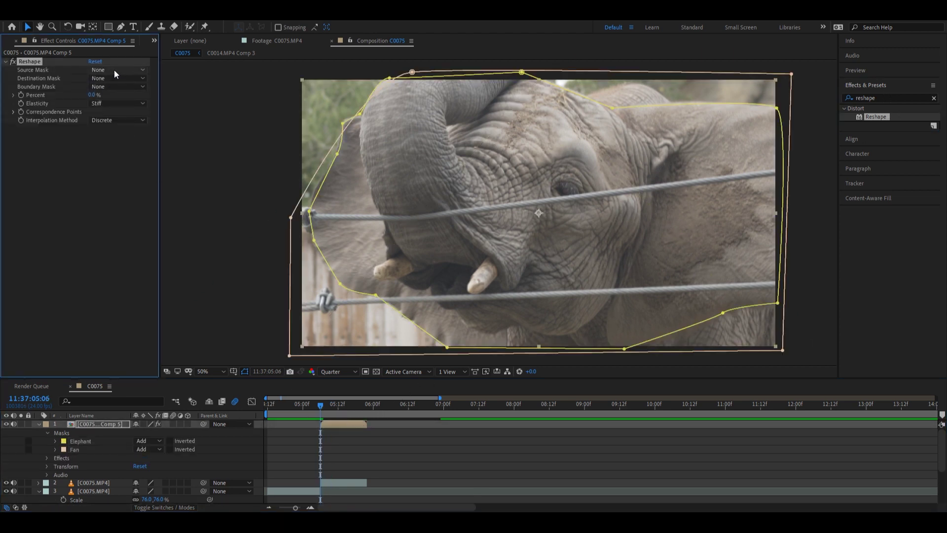
pyautogui.click(118, 70)
pyautogui.click(115, 86)
pyautogui.click(118, 78)
pyautogui.click(111, 111)
pyautogui.moveTo(91, 96)
pyautogui.mouseDown()
pyautogui.moveTo(154, 98)
pyautogui.moveTo(79, 98)
pyautogui.mouseUp()
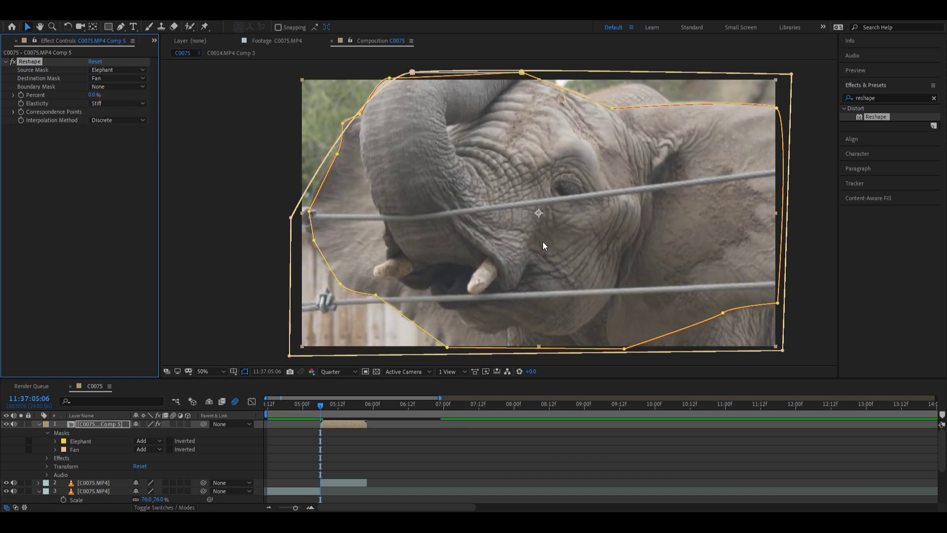
pyautogui.moveTo(320, 407)
pyautogui.mouseDown()
pyautogui.moveTo(330, 407)
pyautogui.moveTo(321, 408)
pyautogui.mouseUp()
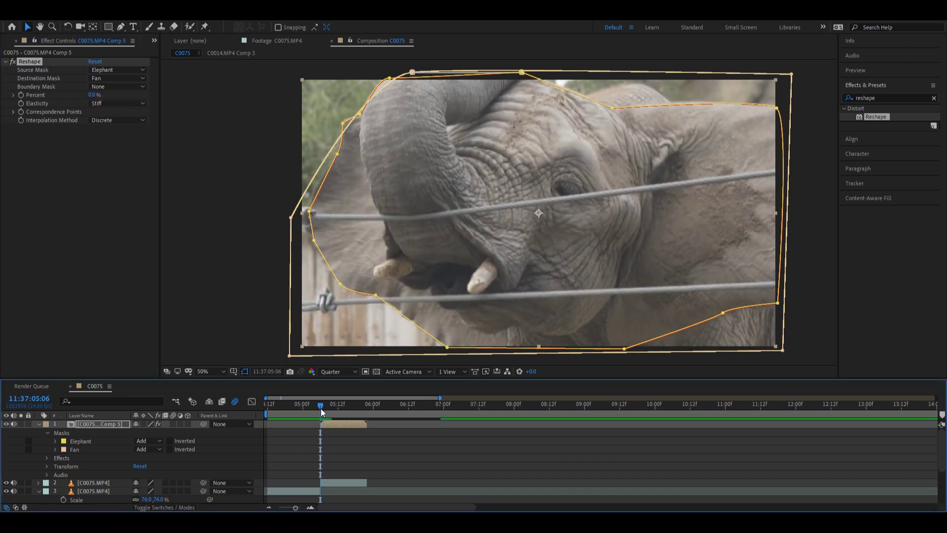
pyautogui.moveTo(92, 95); pyautogui.dragTo(57, 103)
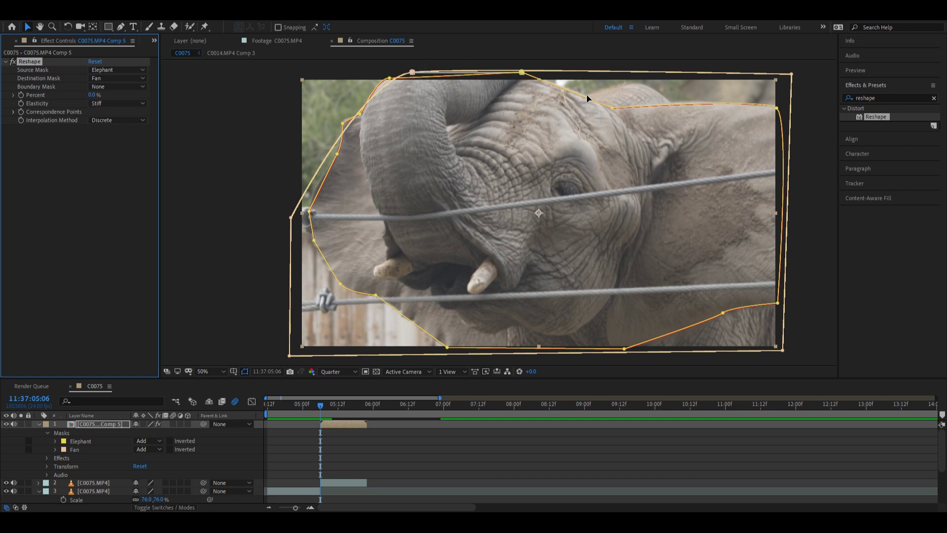
# - Slide the Fan end of the first correspondence point along the top outline toward its matching point on the Elephant mask
pyautogui.press('z')
pyautogui.click(450, 78)
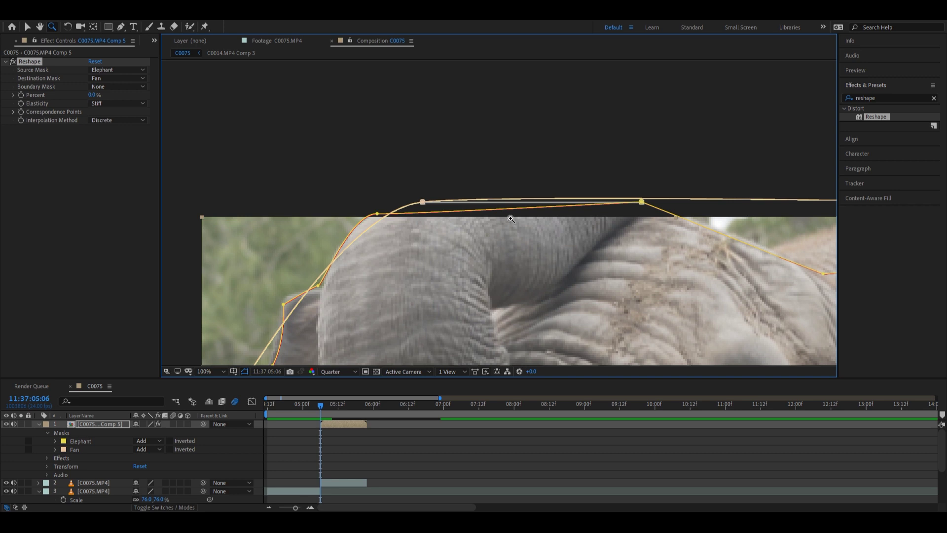
pyautogui.press('h')
pyautogui.moveTo(501, 256); pyautogui.dragTo(401, 157)
pyautogui.press('z')
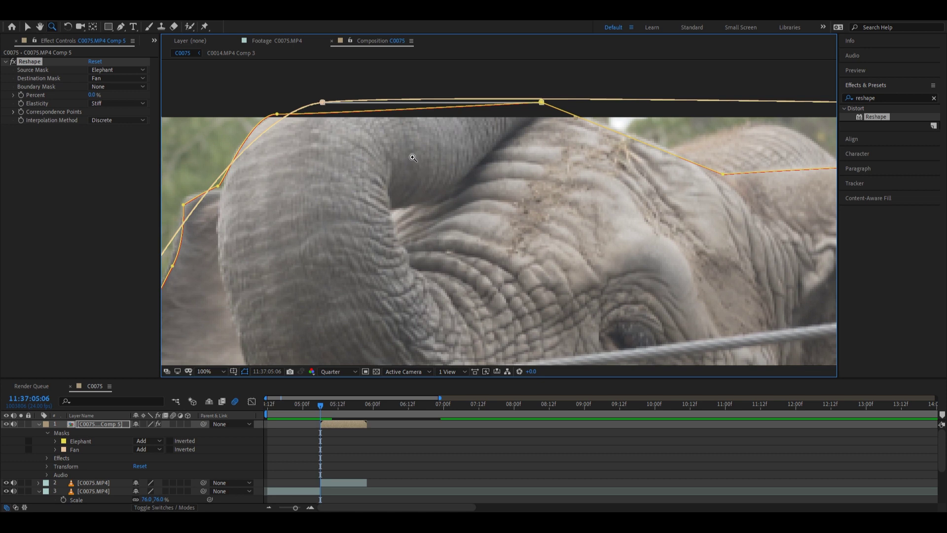
pyautogui.press('v')
pyautogui.click(334, 102)
pyautogui.moveTo(341, 103); pyautogui.dragTo(469, 103)
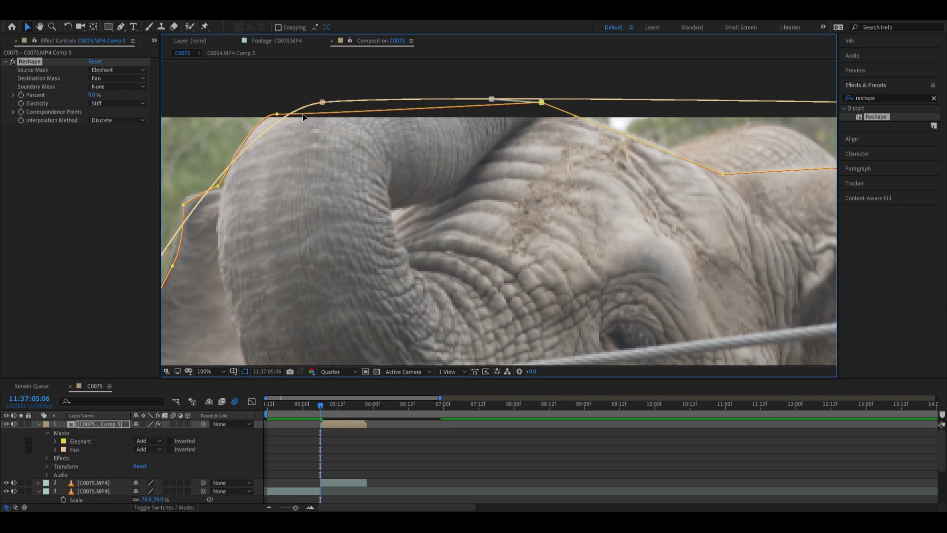
# - Add a correspondence point at the Elephant mask's vertex above the trunk and match it to the nearby Fan outline
pyautogui.keyDown('alt'); pyautogui.click(330, 113); pyautogui.keyUp('alt')
pyautogui.moveTo(330, 112); pyautogui.dragTo(277, 115)
pyautogui.press('h')
pyautogui.moveTo(285, 186); pyautogui.dragTo(400, 138)
pyautogui.press('v')
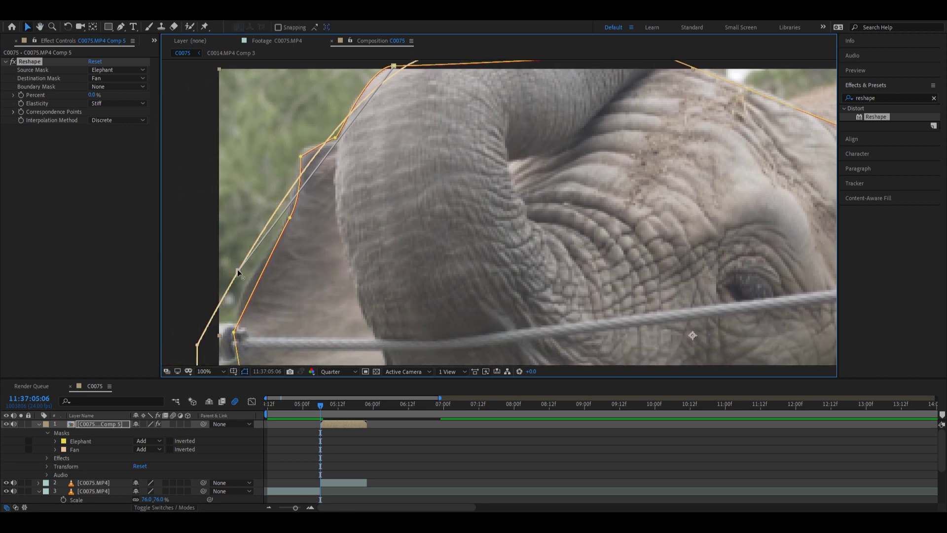
pyautogui.moveTo(291, 189); pyautogui.dragTo(387, 79)
# - Add more correspondence points around the masks, linking each Elephant vertex to the nearest part of the Fan outline
pyautogui.moveTo(339, 145); pyautogui.dragTo(333, 167)
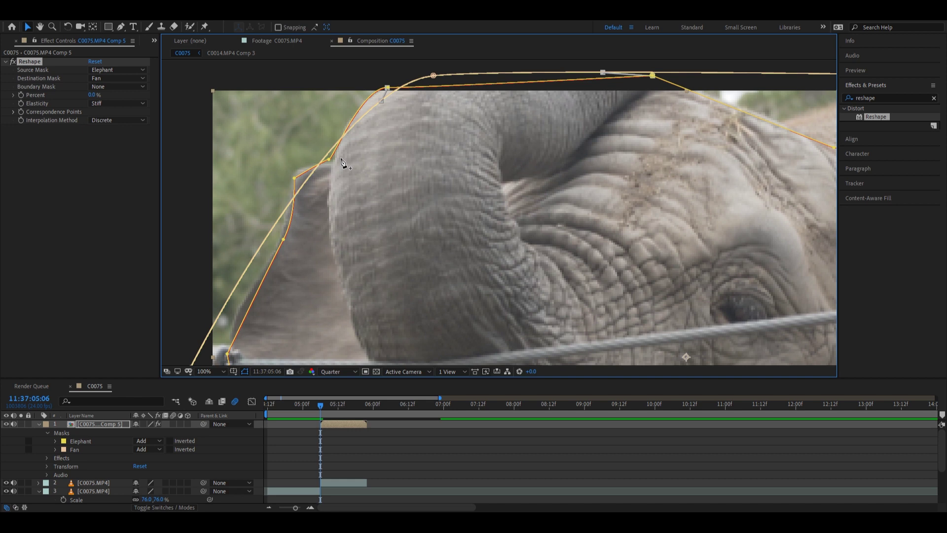
pyautogui.moveTo(331, 164); pyautogui.dragTo(527, 247)
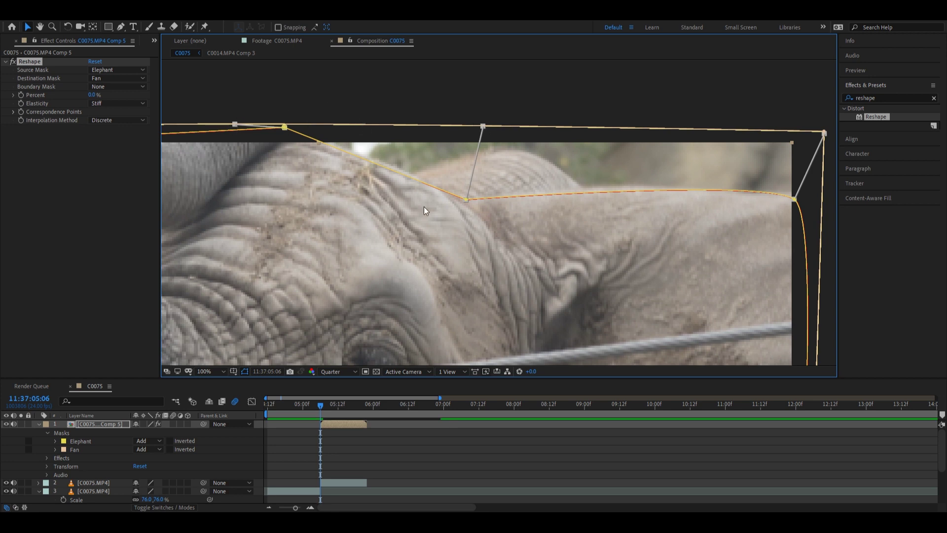
pyautogui.press('z')
pyautogui.press('v')
# - Set Reshape's Percent to 100% to preview the full distortion of the elephant
pyautogui.click(99, 186)
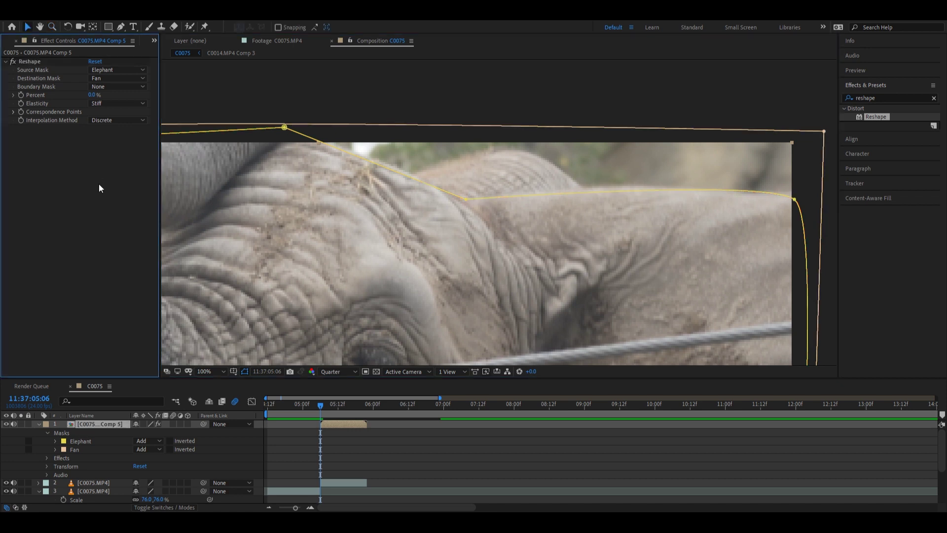
pyautogui.press(',')
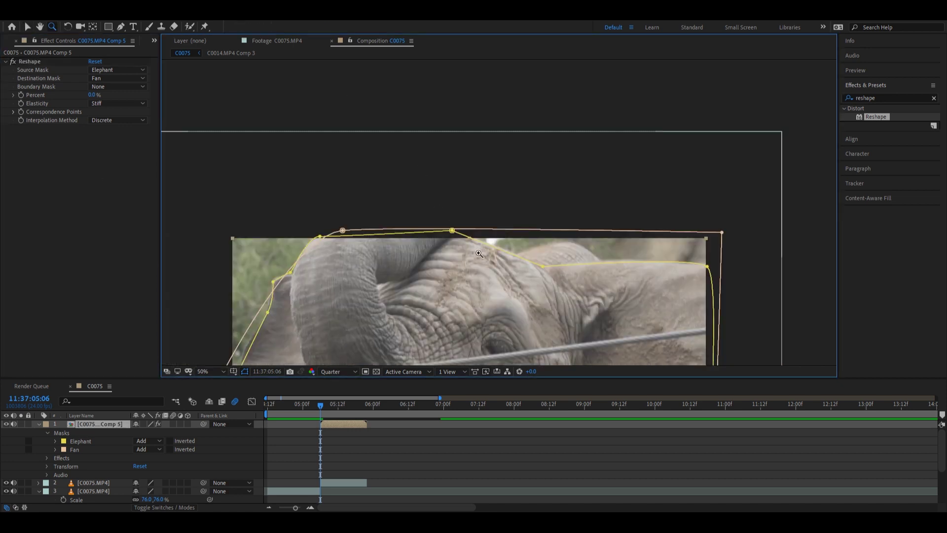
pyautogui.moveTo(479, 142); pyautogui.dragTo(478, 99)
pyautogui.press('z')
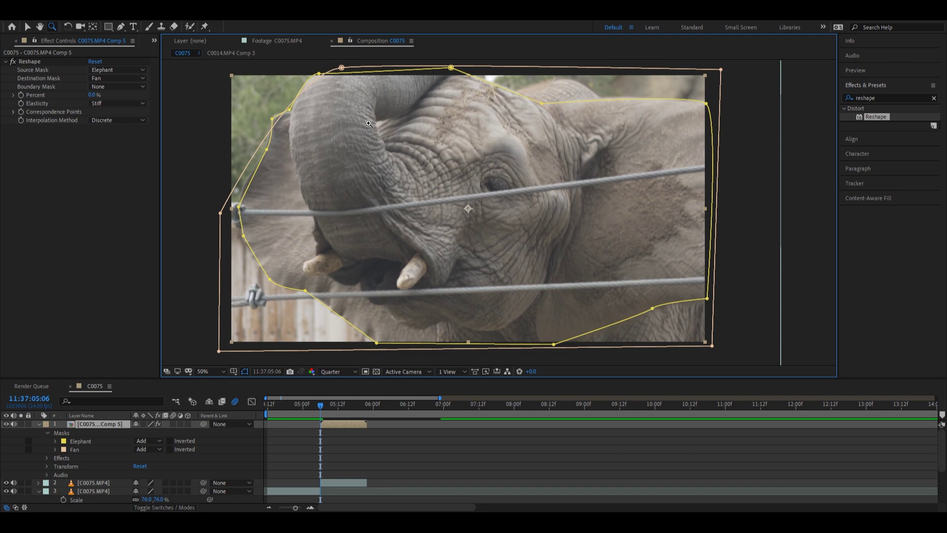
pyautogui.moveTo(96, 96); pyautogui.dragTo(308, 198)
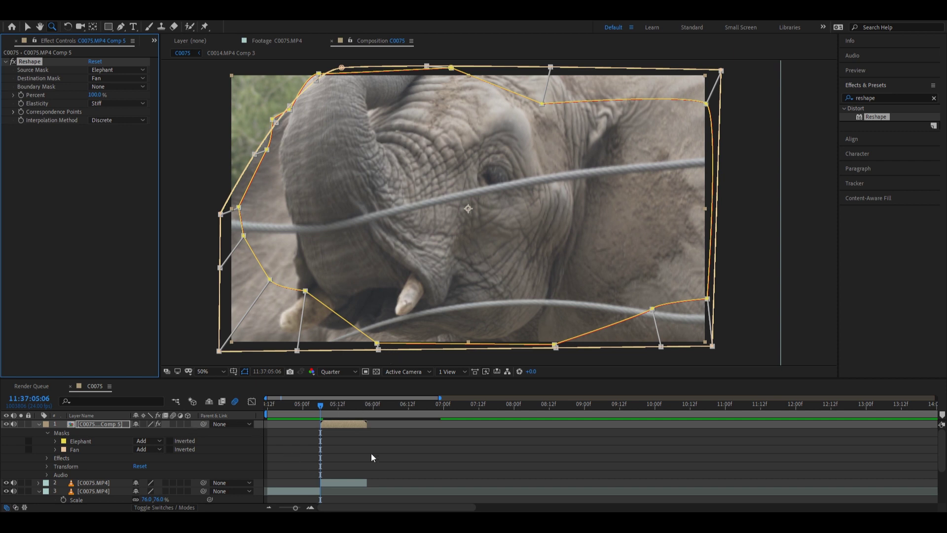
# - Trim the upper C0075.MP4 clip to end at about 05:13 and shift the fan precomp to start at about 05:12
pyautogui.click(365, 483)
pyautogui.press('h')
pyautogui.moveTo(366, 472)
pyautogui.mouseDown()
pyautogui.moveTo(362, 433)
pyautogui.moveTo(366, 455)
pyautogui.mouseUp()
pyautogui.moveTo(385, 491); pyautogui.dragTo(369, 479)
pyautogui.press('v')
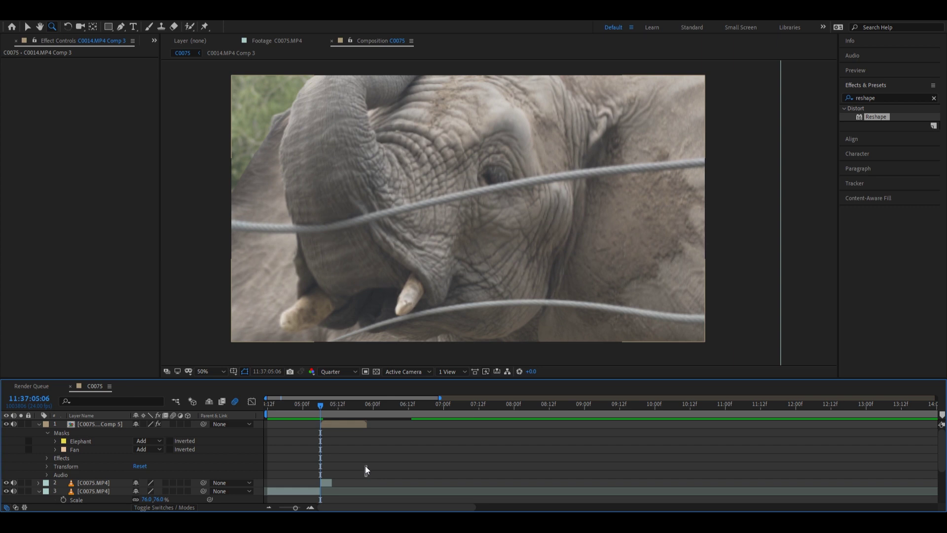
pyautogui.click(366, 482)
pyautogui.click(934, 98)
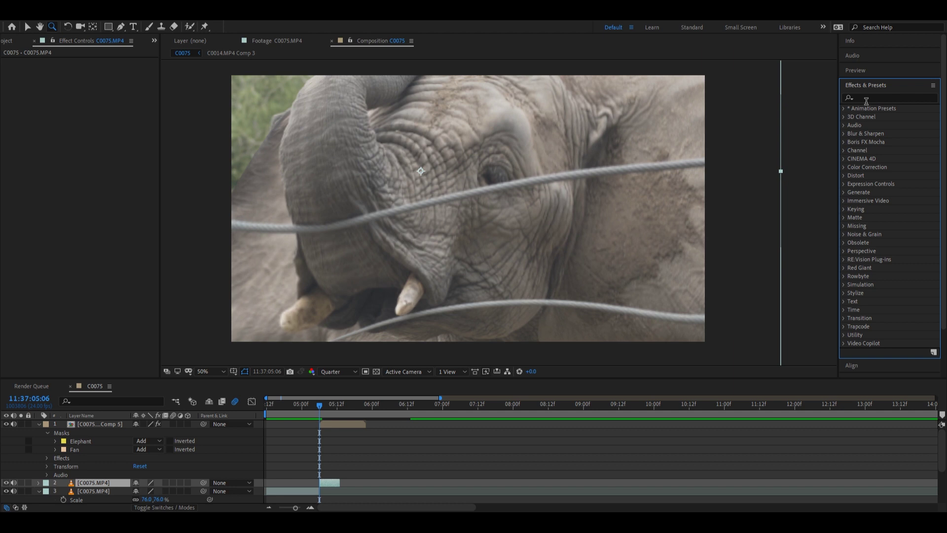
# - Keyframe Reshape's Percent at 0% at the start of the elephant precomp
pyautogui.moveTo(321, 406)
pyautogui.mouseDown()
pyautogui.moveTo(335, 405)
pyautogui.moveTo(308, 415)
pyautogui.moveTo(331, 420)
pyautogui.moveTo(322, 420)
pyautogui.mouseUp()
pyautogui.click(329, 424)
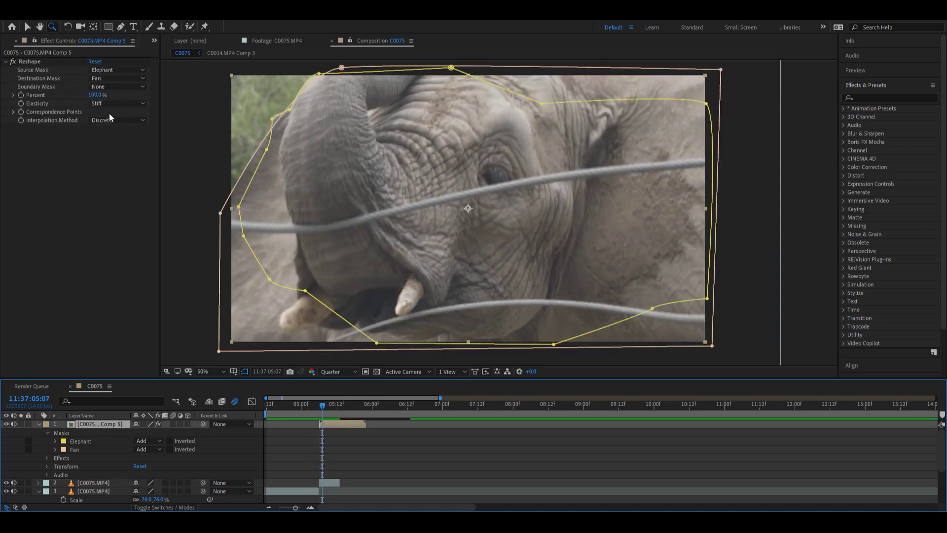
pyautogui.moveTo(94, 95); pyautogui.dragTo(21, 97)
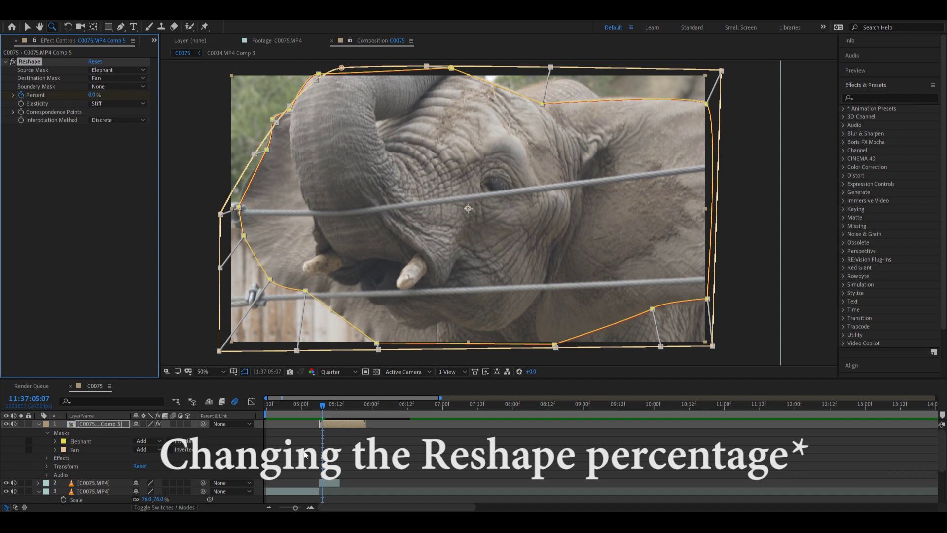
pyautogui.press('u')
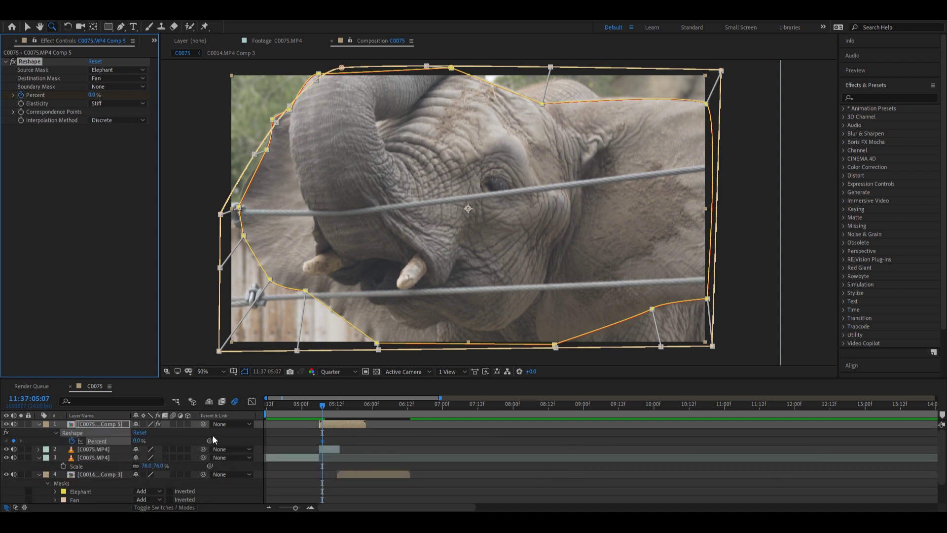
pyautogui.click(321, 442)
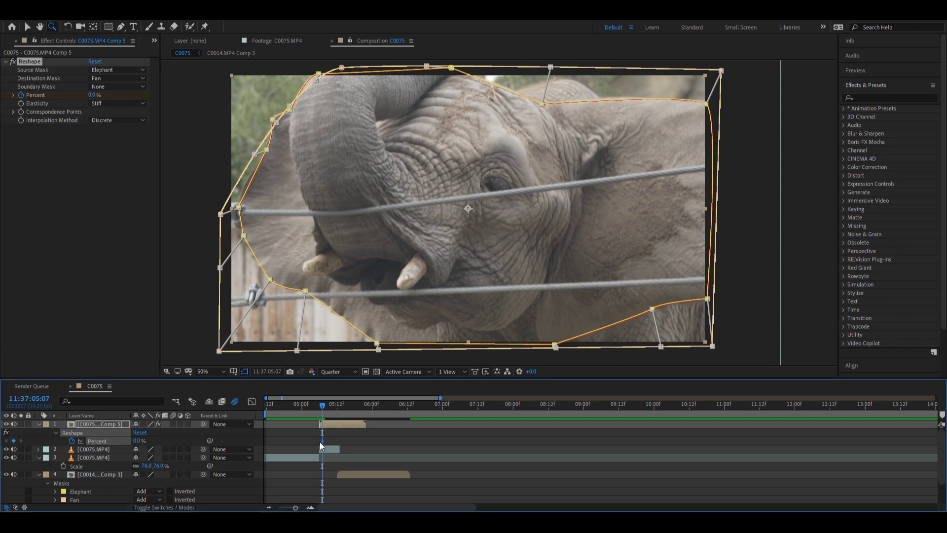
# - Add a 100% keyframe for Reshape's Percent at 05:12
pyautogui.moveTo(324, 408)
pyautogui.mouseDown()
pyautogui.moveTo(338, 413)
pyautogui.moveTo(328, 416)
pyautogui.mouseUp()
pyautogui.press('pagedown')
pyautogui.press('pagedown')
pyautogui.press('pagedown')
pyautogui.click(140, 443)
pyautogui.write('100')
pyautogui.press('Return')
# - Step through the reshape animation frame by frame and play back the transition from the elephant clip
pyautogui.click(321, 414)
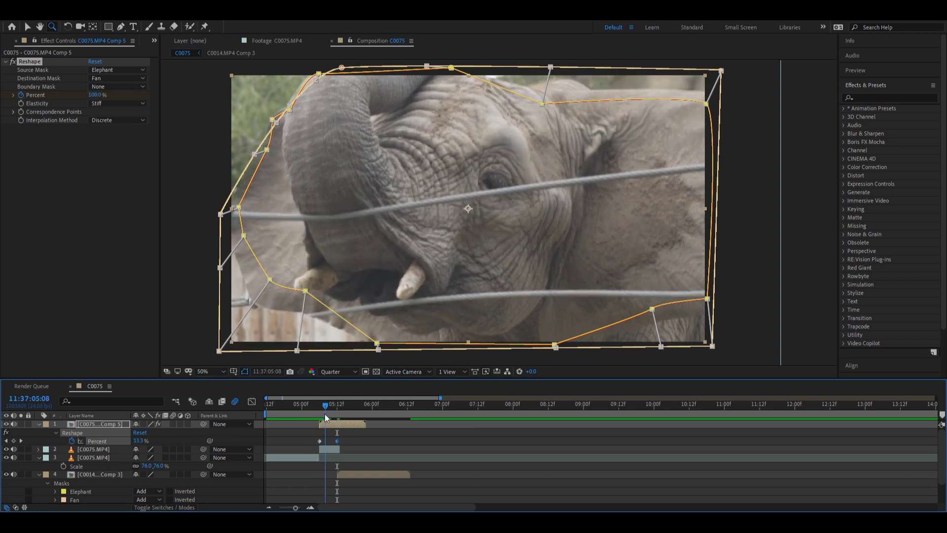
pyautogui.press('pagedown')
pyautogui.press('pagedown')
pyautogui.press('pagedown')
pyautogui.press('pagedown')
pyautogui.press('pagedown')
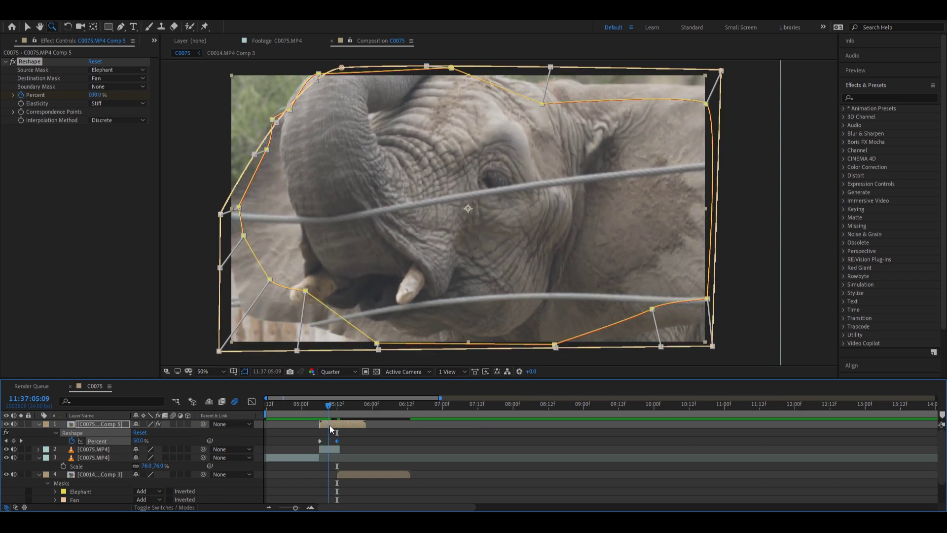
pyautogui.moveTo(338, 427); pyautogui.dragTo(291, 432)
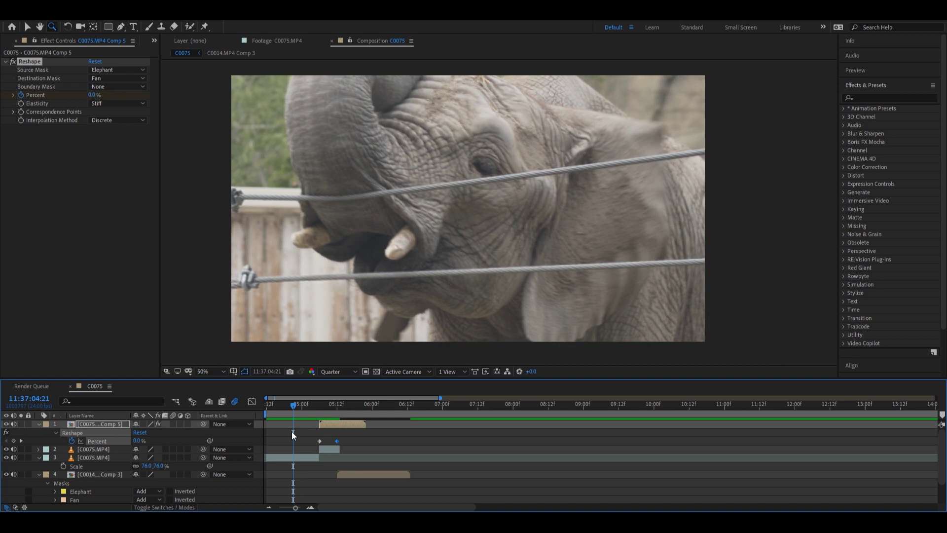
pyautogui.press('space')
pyautogui.click(303, 410)
pyautogui.moveTo(305, 410); pyautogui.dragTo(321, 423)
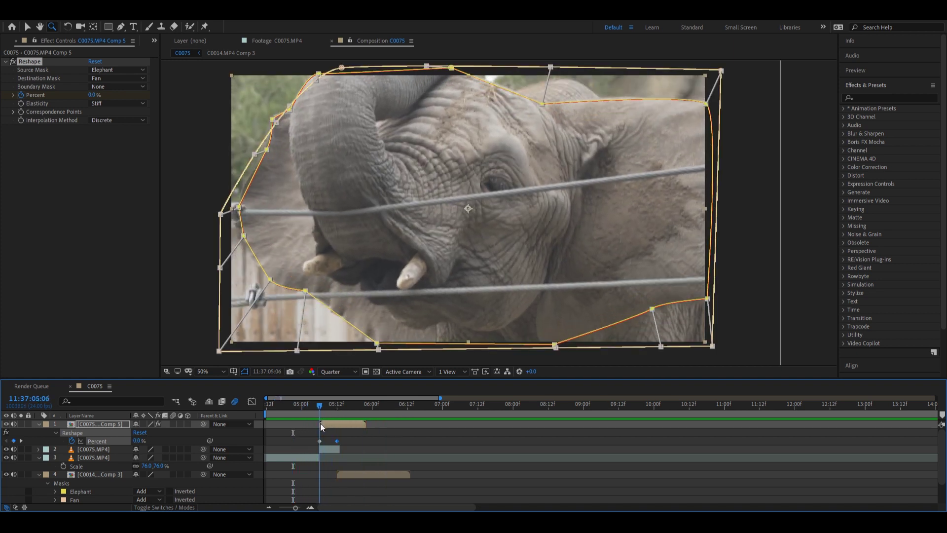
# - Move the fan precomp to start at 05:06 and keyframe the upper C0075.MP4 clip's opacity from 100% there to 0% at 05:10
pyautogui.click(327, 448)
pyautogui.moveTo(363, 475); pyautogui.dragTo(343, 475)
pyautogui.click(327, 449)
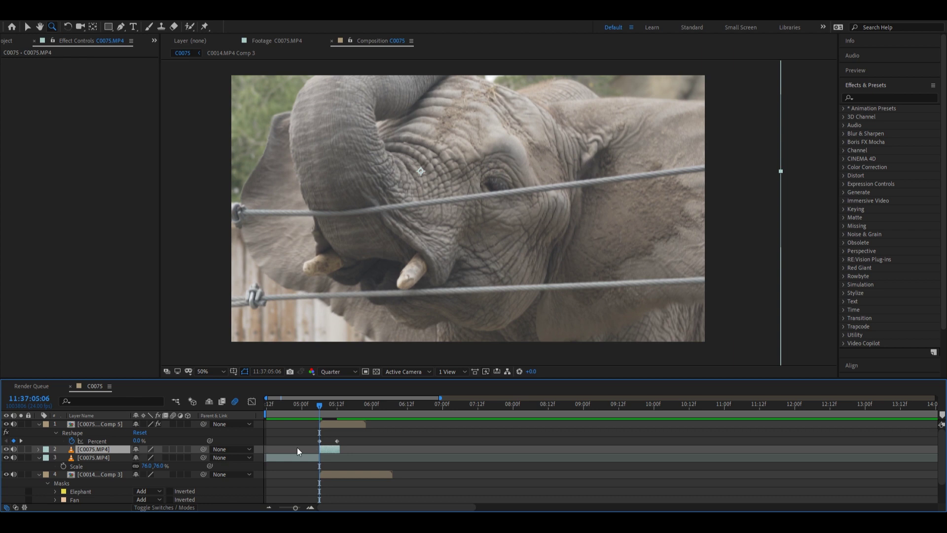
pyautogui.press('t')
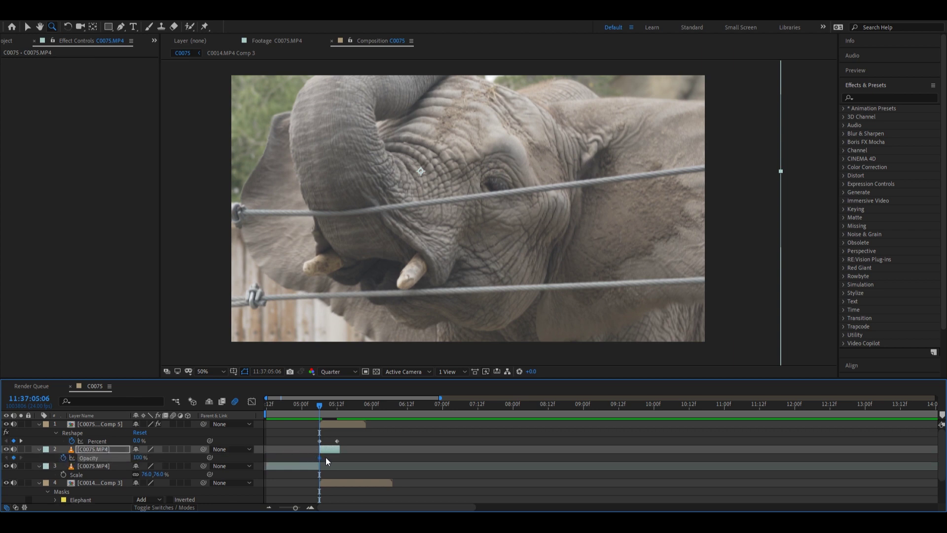
pyautogui.moveTo(326, 403); pyautogui.dragTo(331, 410)
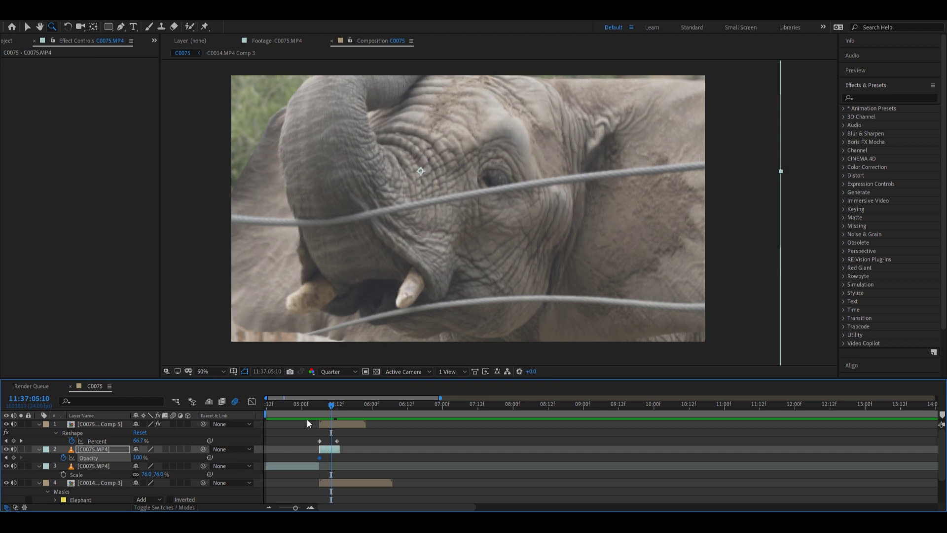
pyautogui.moveTo(134, 457); pyautogui.dragTo(84, 457)
# - Delete the Elephant and Fan masks from the C0014.MP4 fan precomp
pyautogui.click(335, 486)
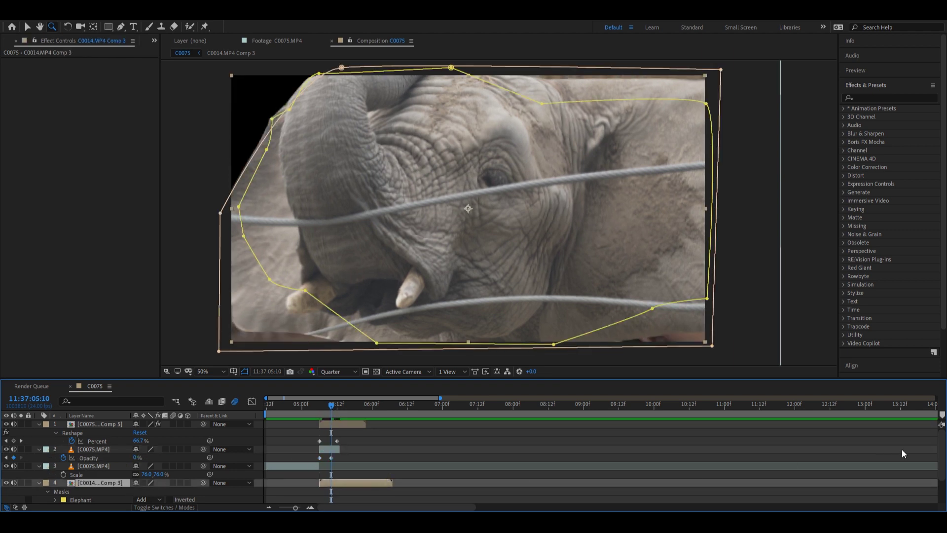
pyautogui.scroll(-2, 902, 449)
pyautogui.click(78, 467)
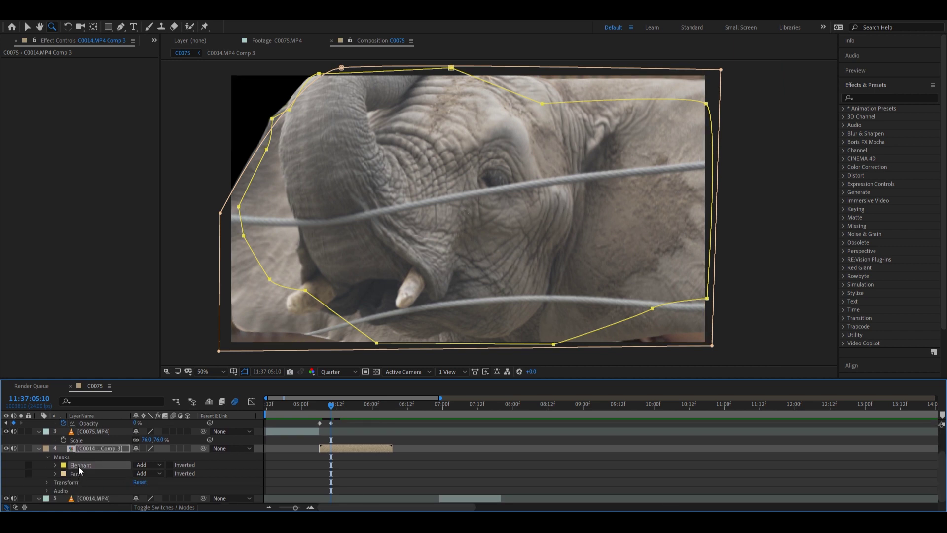
pyautogui.press('Delete')
pyautogui.click(72, 474)
pyautogui.press('Delete')
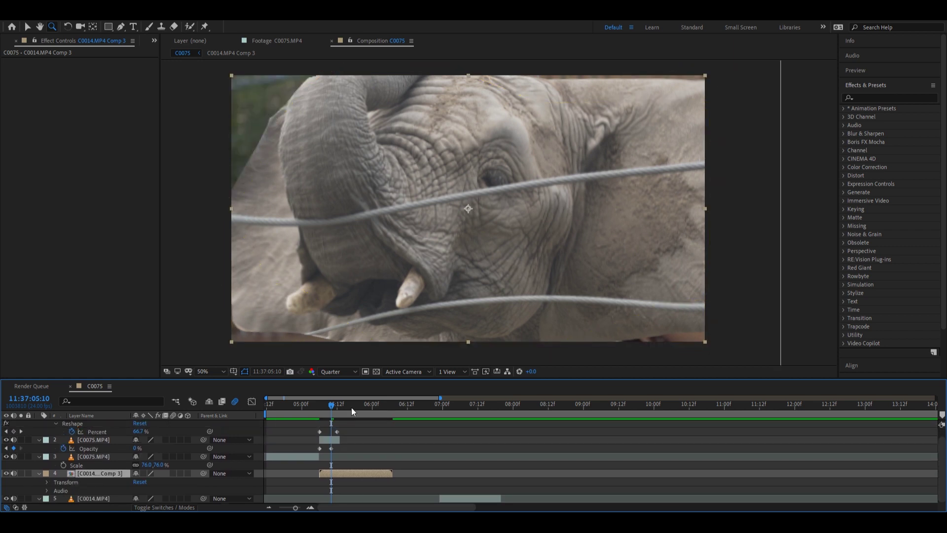
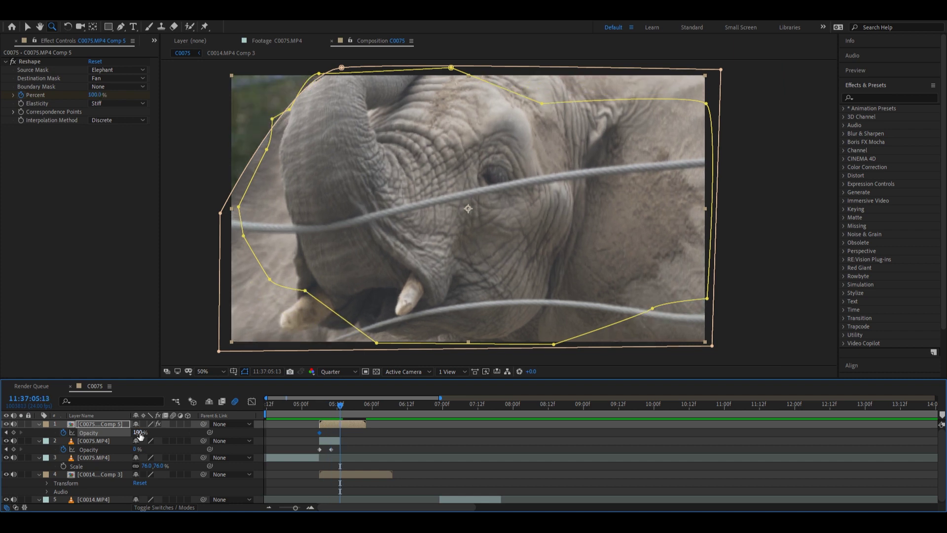
# - Add the closing opacity keyframe at 05:13 to fade out the elephant precomp, and return to just before the transition
pyautogui.click(139, 432)
pyautogui.click(320, 405)
pyautogui.moveTo(319, 409); pyautogui.dragTo(316, 440)
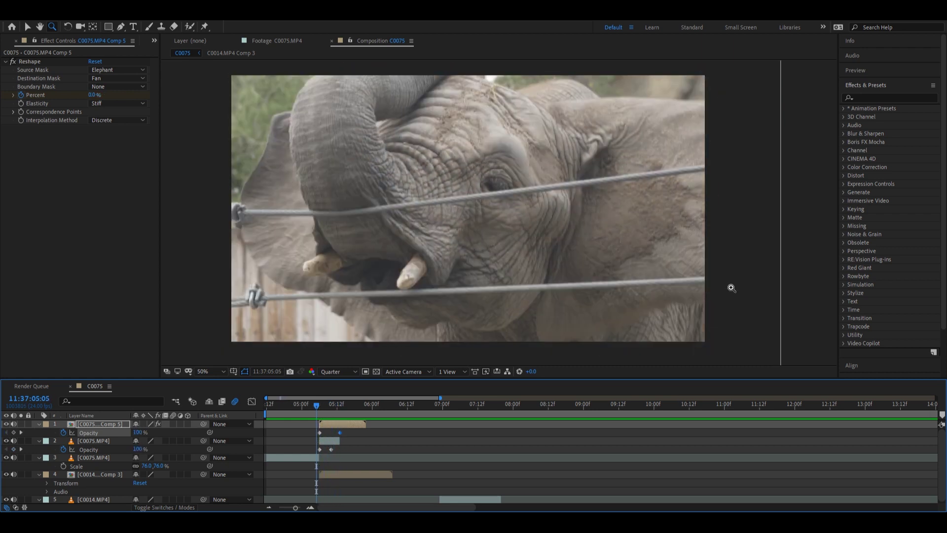
# - Find the Change to Color effect and apply it to the elephant precomp
pyautogui.click(879, 97)
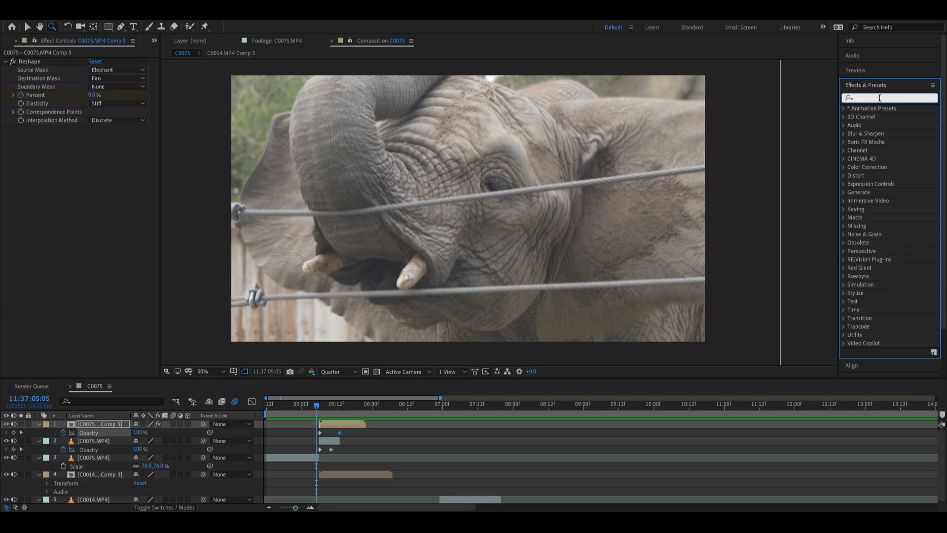
pyautogui.write('change')
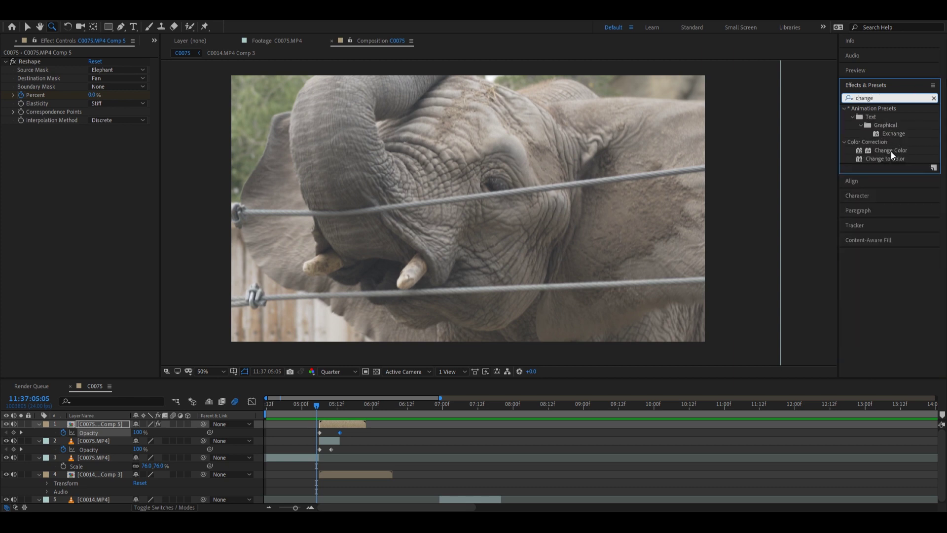
pyautogui.moveTo(888, 157); pyautogui.dragTo(345, 425)
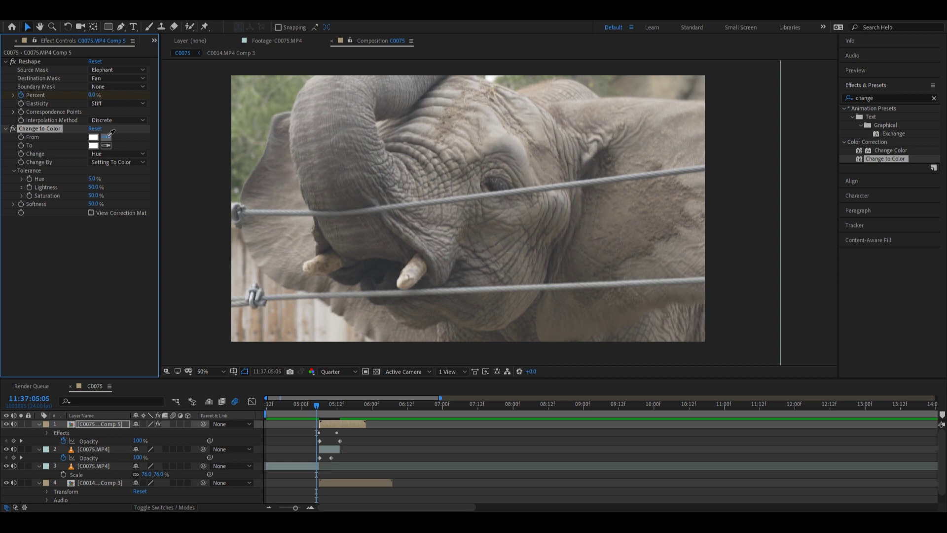
# - Sample Change to Color's From color from the elephant's skin and its To color from the fan at 06:01
pyautogui.click(506, 139)
pyautogui.moveTo(342, 405); pyautogui.dragTo(375, 405)
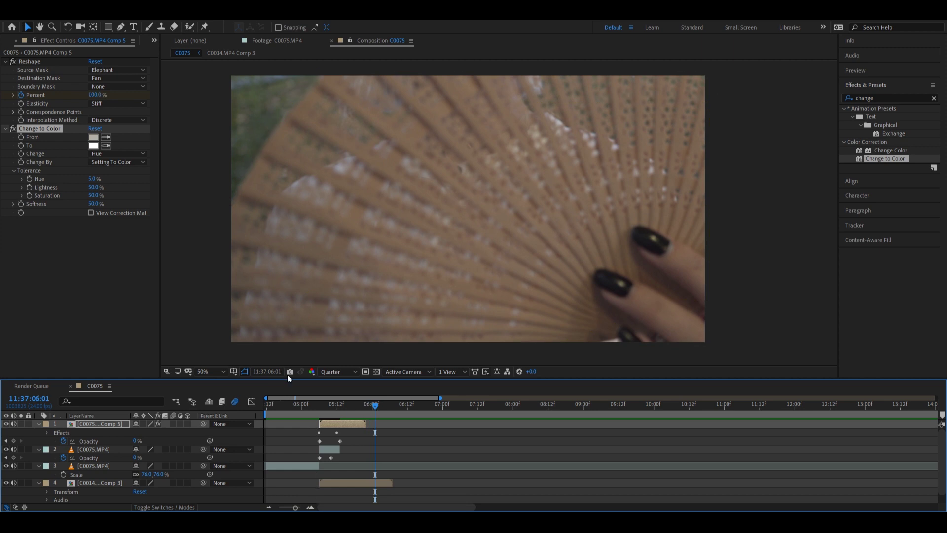
pyautogui.click(106, 146)
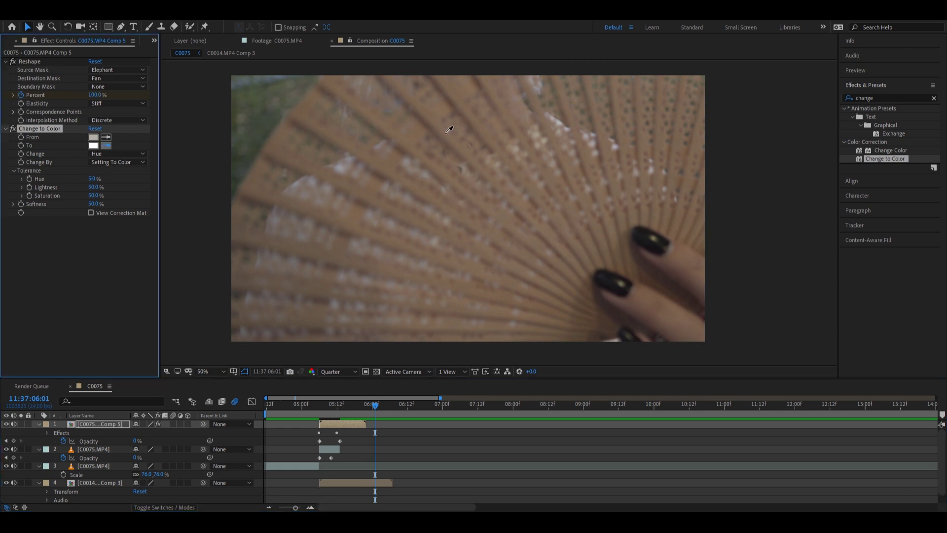
pyautogui.click(583, 248)
# - Delete the elephant precomp's closing opacity keyframe at 05:13 and return to 05:10
pyautogui.moveTo(340, 412)
pyautogui.mouseDown()
pyautogui.moveTo(315, 410)
pyautogui.moveTo(334, 410)
pyautogui.moveTo(322, 416)
pyautogui.mouseUp()
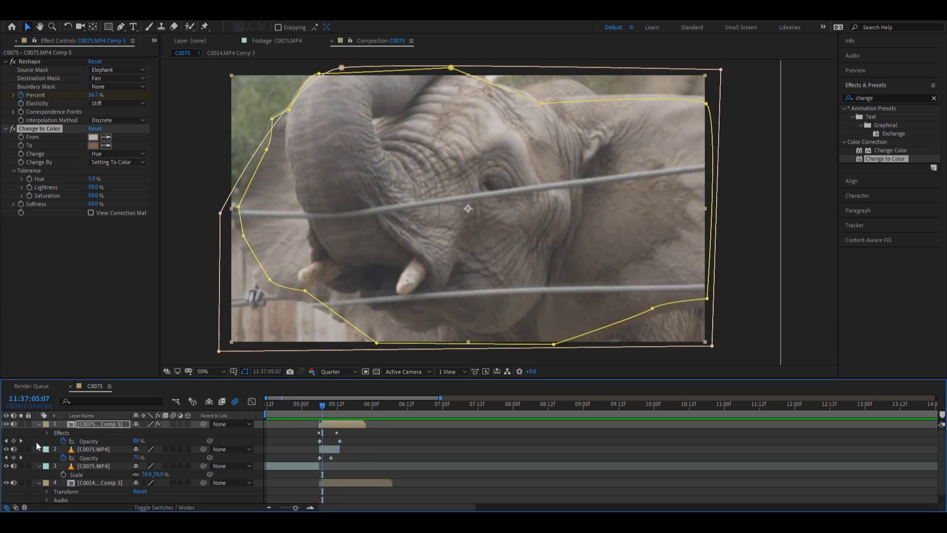
pyautogui.click(325, 404)
pyautogui.moveTo(335, 412)
pyautogui.mouseDown()
pyautogui.moveTo(342, 418)
pyautogui.moveTo(319, 413)
pyautogui.moveTo(337, 417)
pyautogui.mouseUp()
pyautogui.click(339, 440)
pyautogui.press('Delete')
pyautogui.press('j')
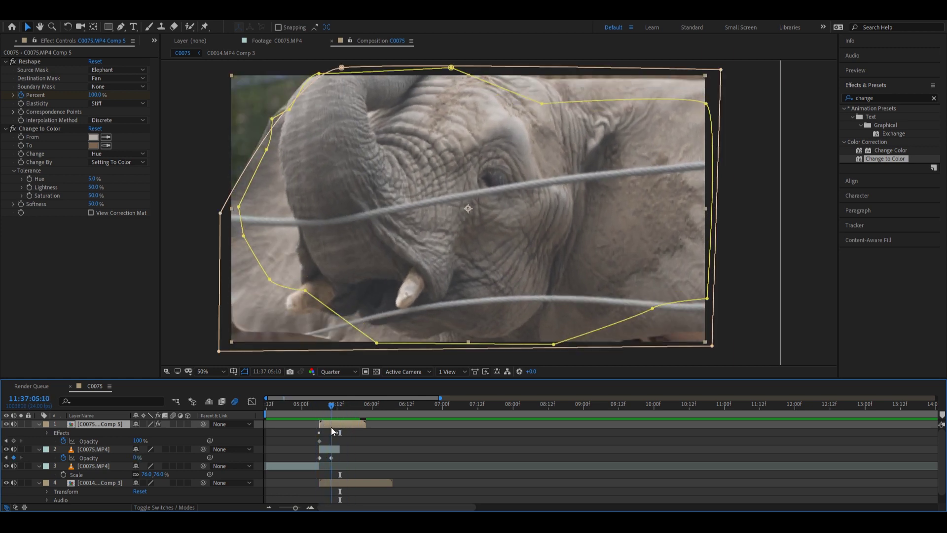
# - Set Change to Color to change Hue & Saturation, trying Hue, Lightness & Saturation as well and undoing it
pyautogui.click(114, 155)
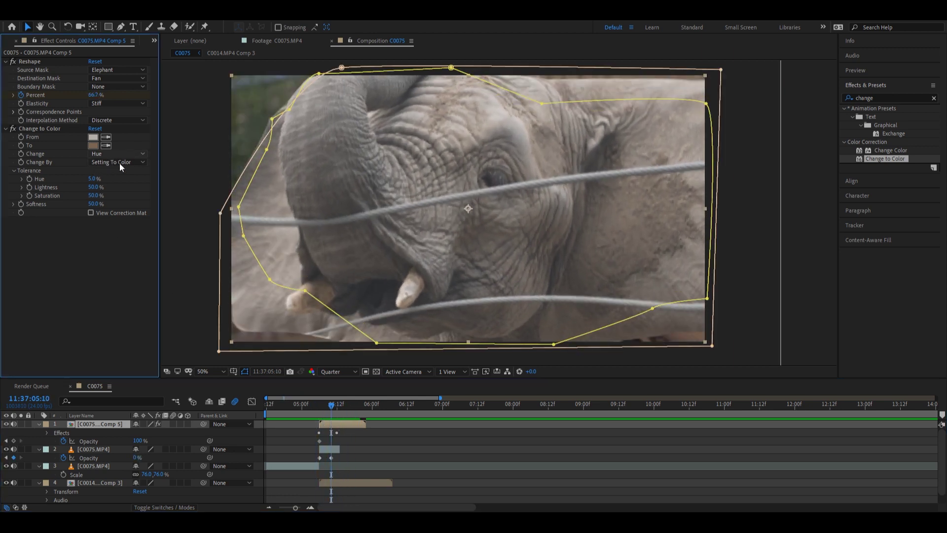
pyautogui.click(133, 153)
pyautogui.click(135, 163)
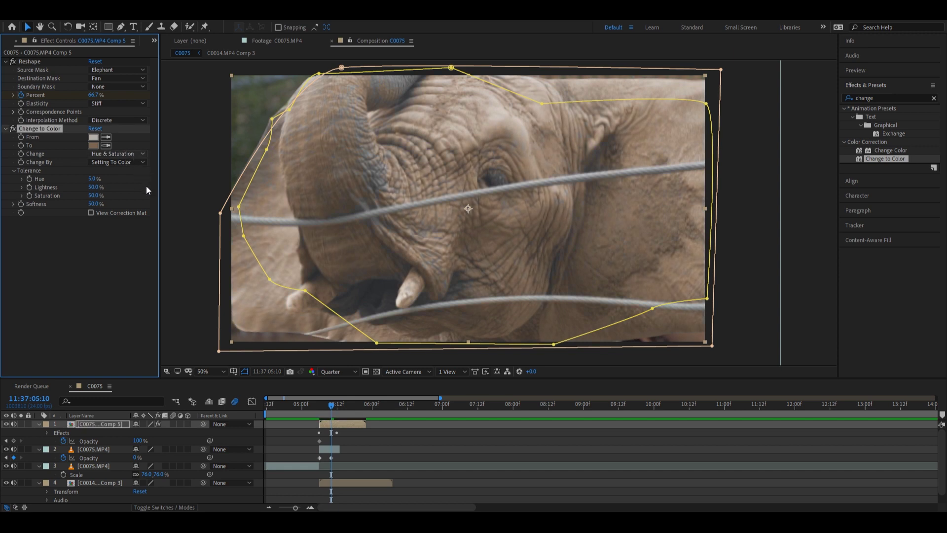
pyautogui.click(133, 153)
pyautogui.click(130, 159)
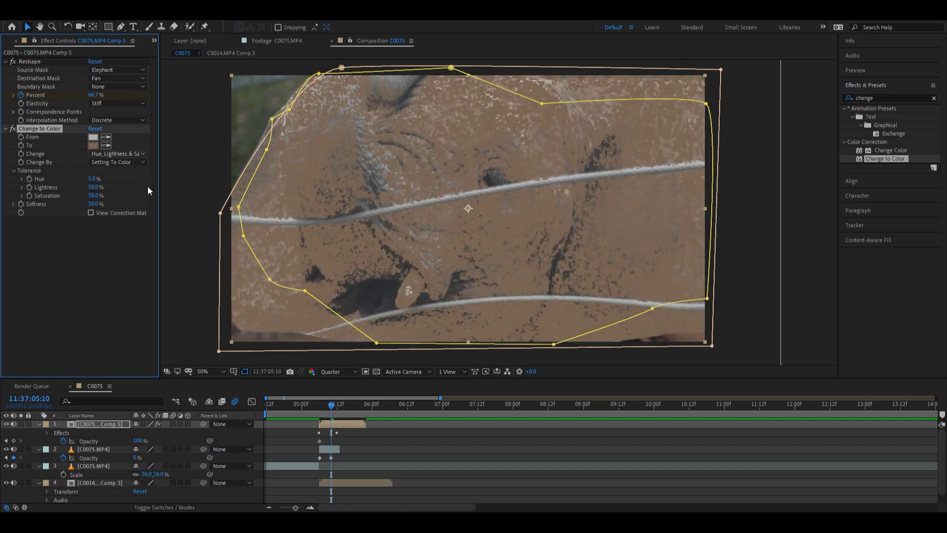
pyautogui.hotkey('ctrl', 'z')
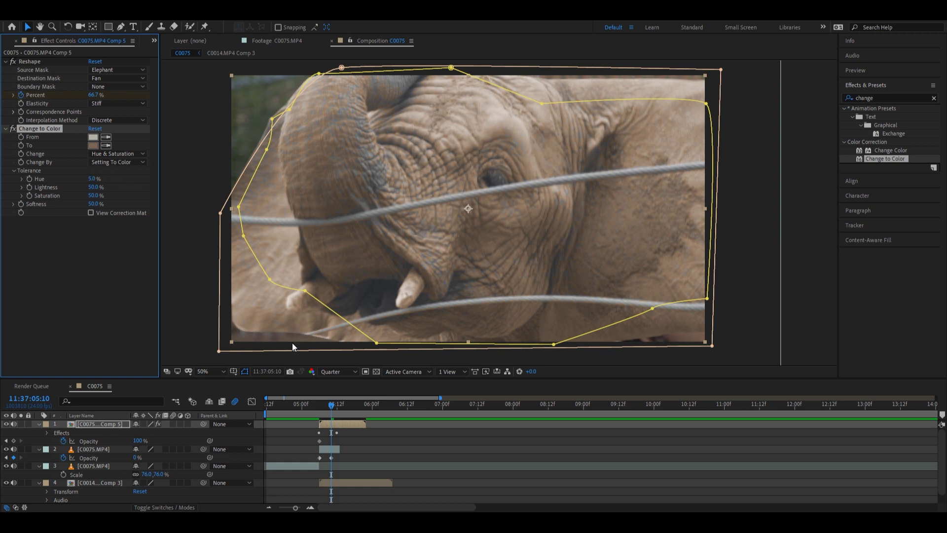
# - Test Change to Color's Hue and Saturation tolerances at 05:08, ending with both at 0%
pyautogui.moveTo(333, 403); pyautogui.dragTo(324, 409)
pyautogui.moveTo(96, 178); pyautogui.dragTo(161, 184)
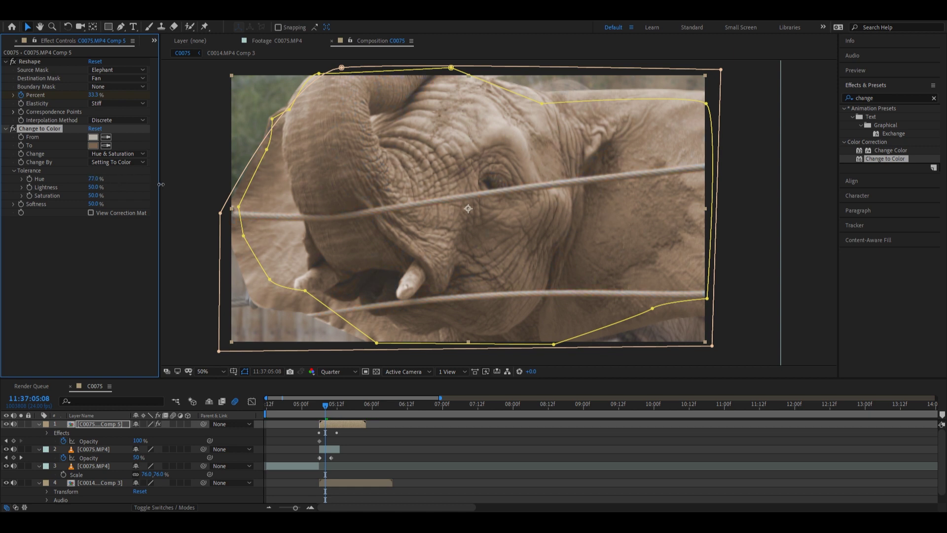
pyautogui.moveTo(91, 187); pyautogui.dragTo(40, 200)
pyautogui.moveTo(153, 216); pyautogui.dragTo(101, 221)
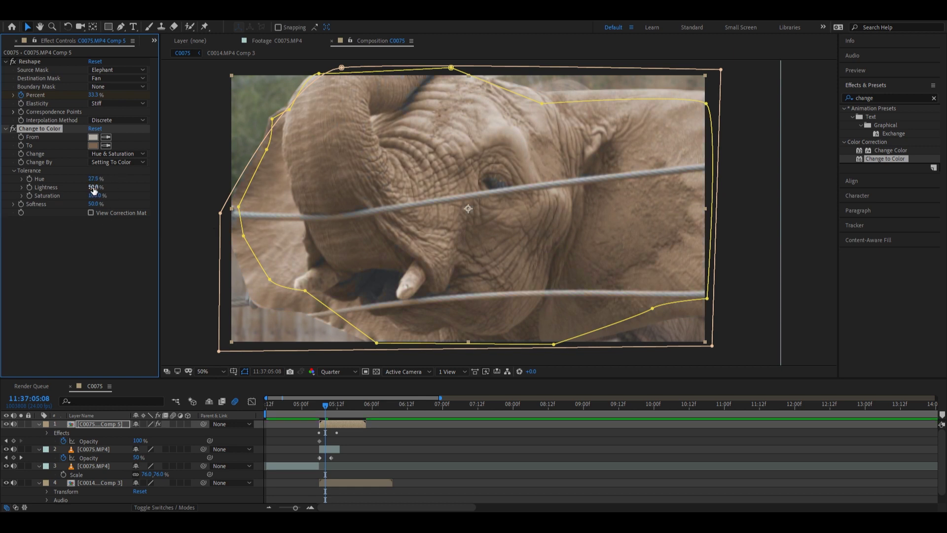
pyautogui.moveTo(94, 179); pyautogui.dragTo(53, 187)
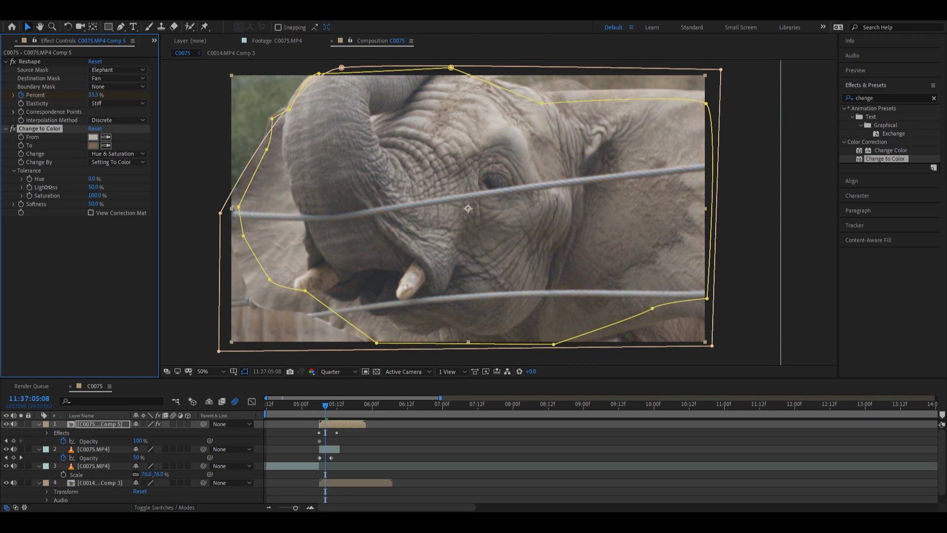
pyautogui.moveTo(95, 196); pyautogui.dragTo(49, 189)
# - Keyframe the Hue and Saturation tolerances at 0% at 05:06 and reveal the elephant precomp's keyframed properties
pyautogui.click(321, 407)
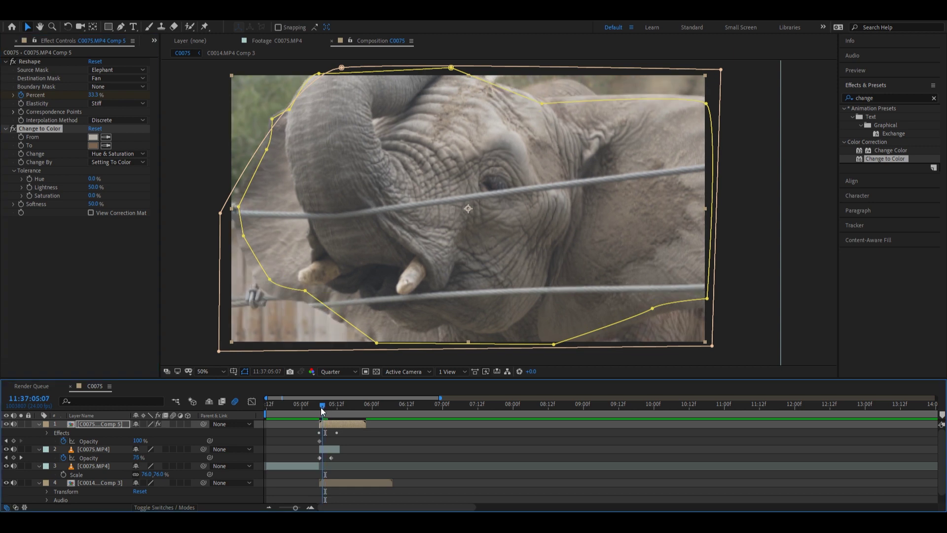
pyautogui.click(30, 178)
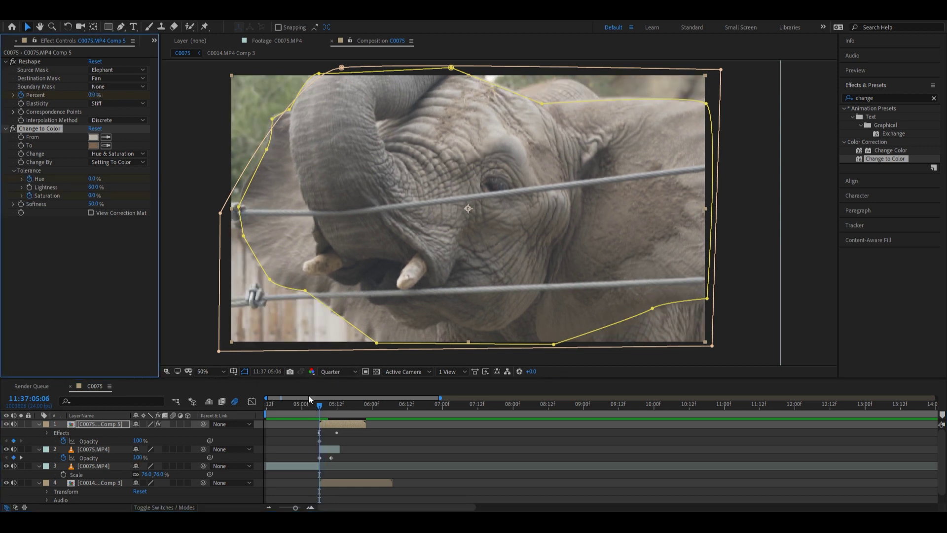
pyautogui.press('u')
# - At 05:12, keyframe Change to Color's Saturation tolerance at 100% and its Hue tolerance at 20%
pyautogui.moveTo(323, 415); pyautogui.dragTo(335, 421)
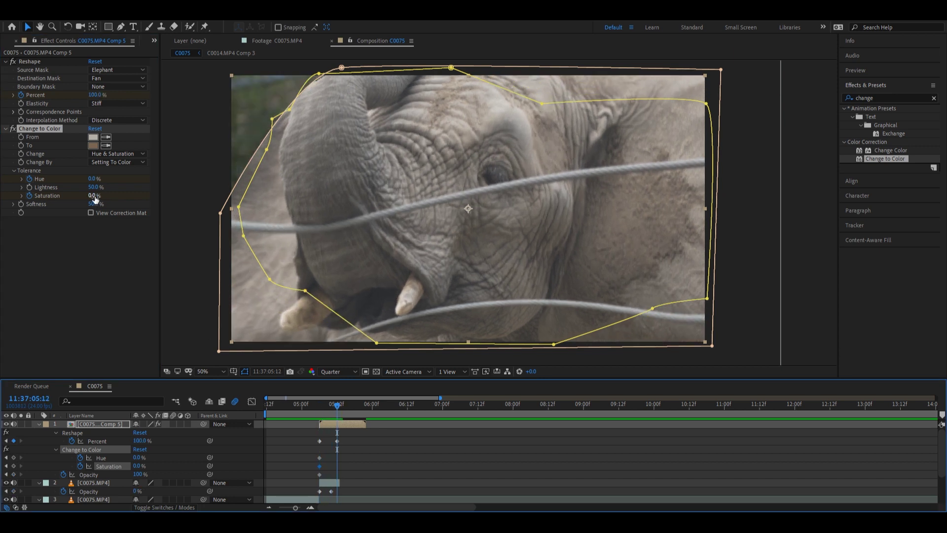
pyautogui.moveTo(95, 198); pyautogui.dragTo(241, 210)
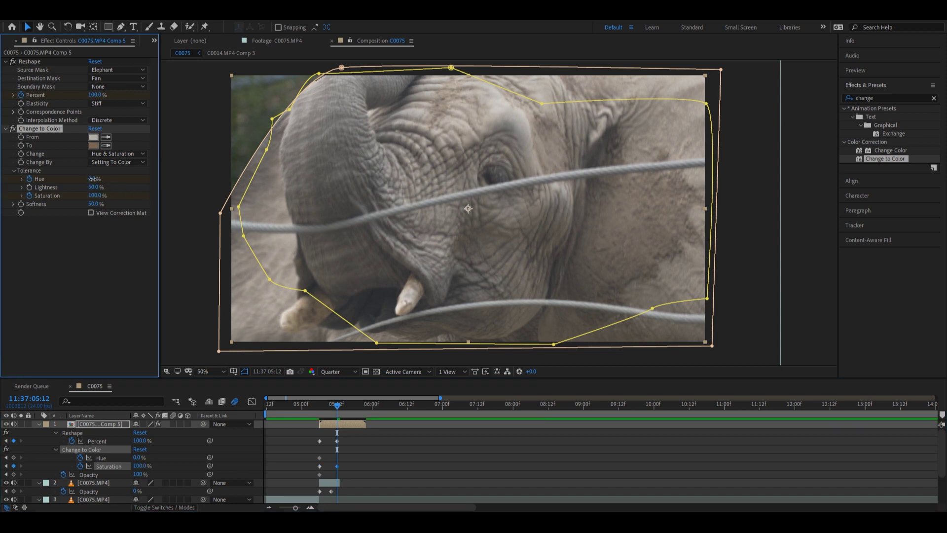
pyautogui.moveTo(93, 182); pyautogui.dragTo(127, 183)
pyautogui.moveTo(182, 190); pyautogui.dragTo(112, 191)
pyautogui.click(91, 179)
pyautogui.write('20')
pyautogui.press('Return')
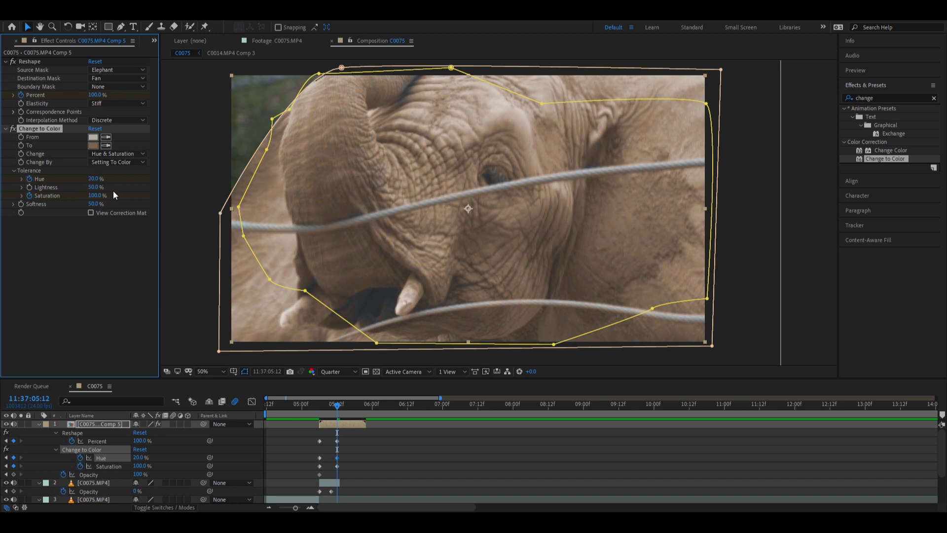
# - Add the elephant precomp's closing opacity keyframe at 05:12 to fade it out, and scrub back through the transition to 05:06
pyautogui.moveTo(325, 410)
pyautogui.mouseDown()
pyautogui.moveTo(336, 415)
pyautogui.moveTo(317, 405)
pyautogui.moveTo(338, 419)
pyautogui.mouseUp()
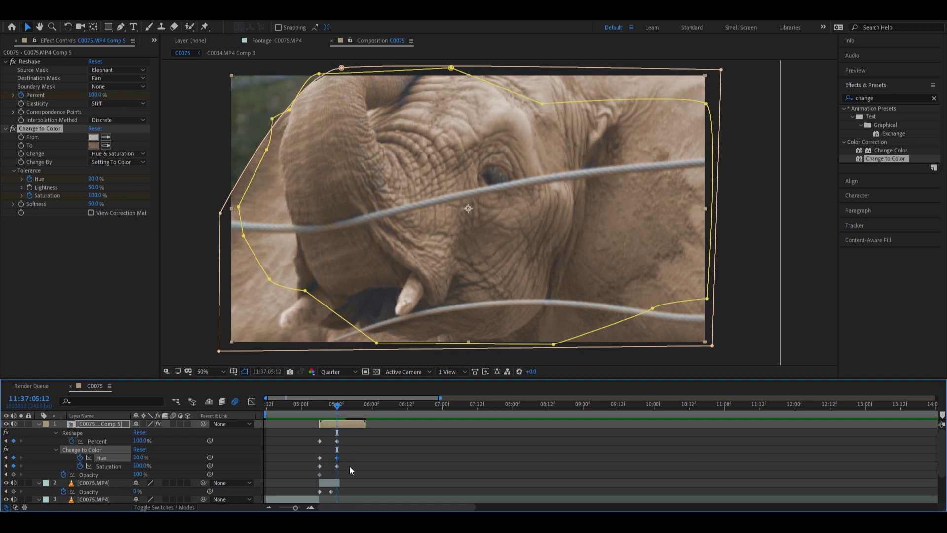
pyautogui.click(134, 475)
pyautogui.click(328, 412)
pyautogui.moveTo(328, 412); pyautogui.dragTo(321, 430)
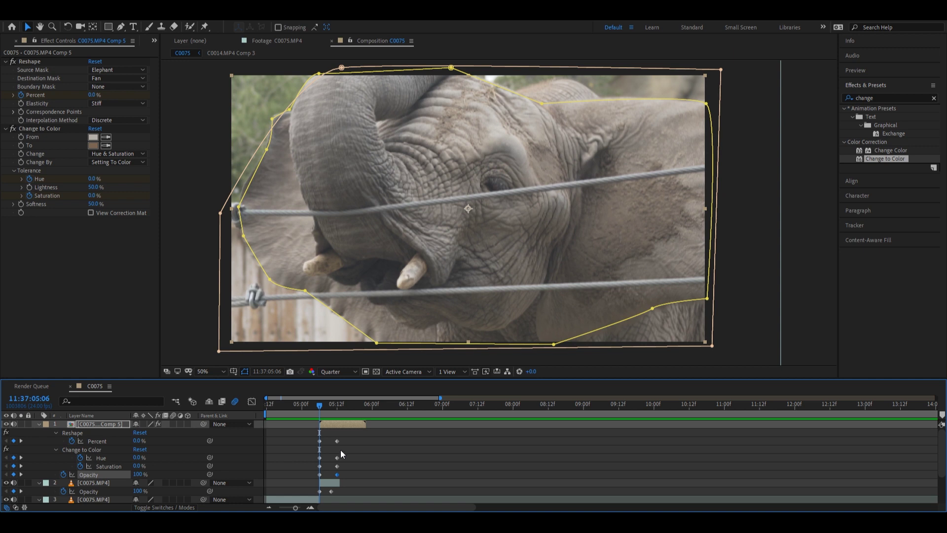
# - Move the C0014.MP4 clip to start at about 05:12, trim the fan precomp to end just past that point, and scrub through the transition
pyautogui.scroll(-3, 942, 442)
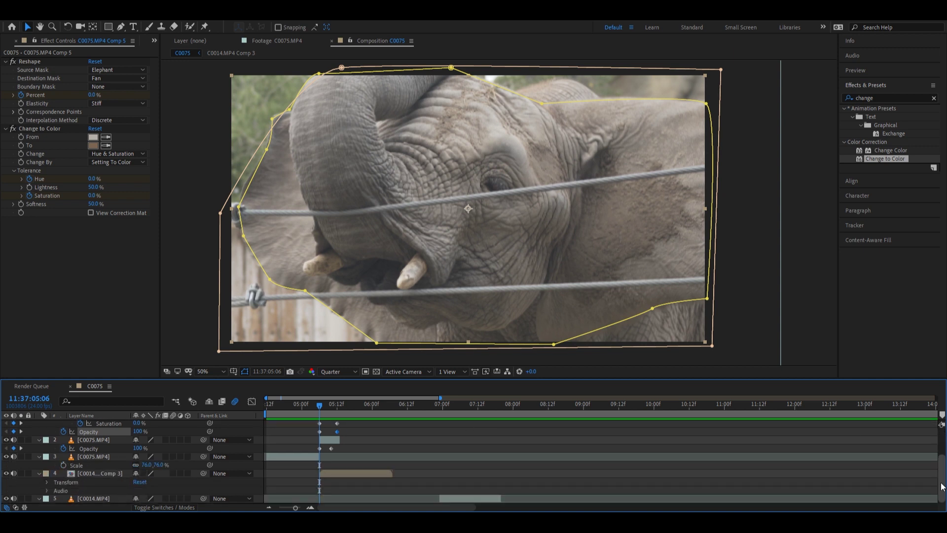
pyautogui.moveTo(453, 500); pyautogui.dragTo(348, 497)
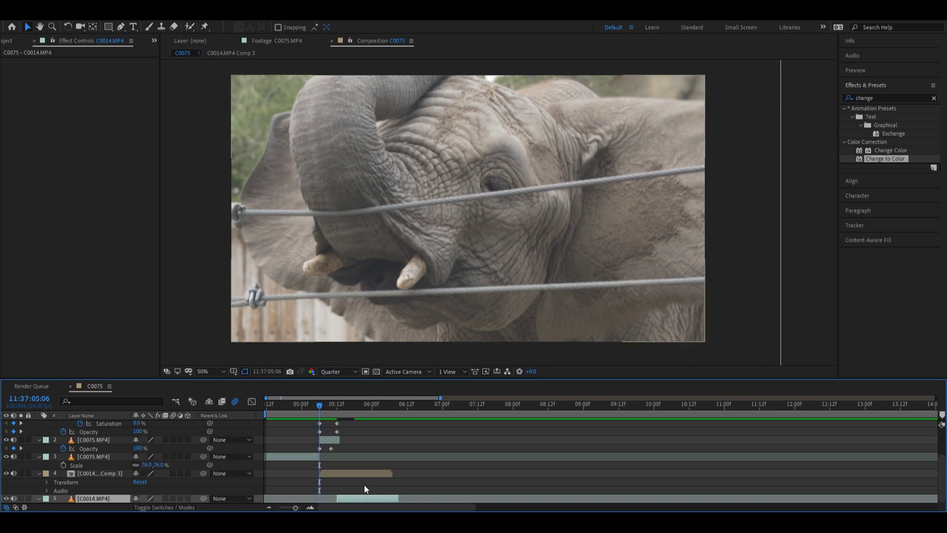
pyautogui.click(338, 474)
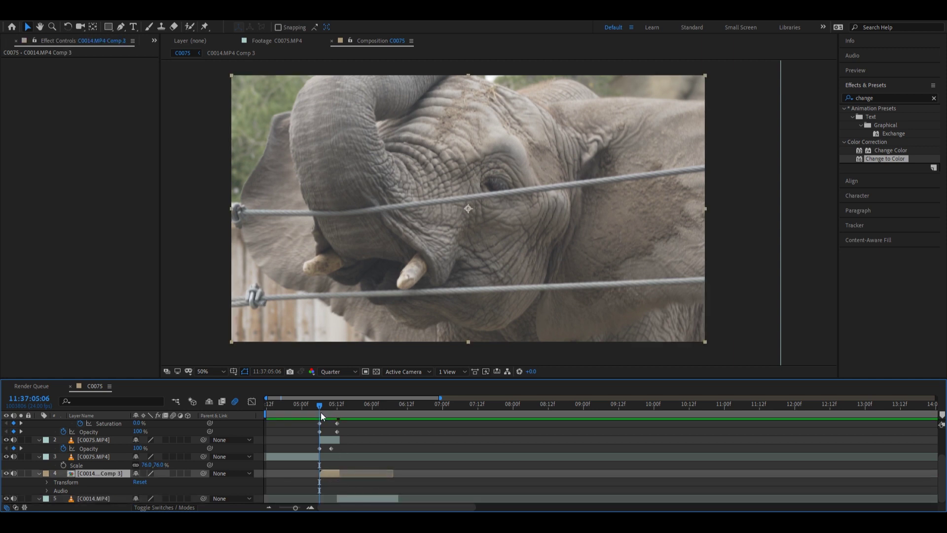
pyautogui.moveTo(321, 410)
pyautogui.mouseDown()
pyautogui.moveTo(339, 412)
pyautogui.moveTo(305, 431)
pyautogui.moveTo(318, 425)
pyautogui.mouseUp()
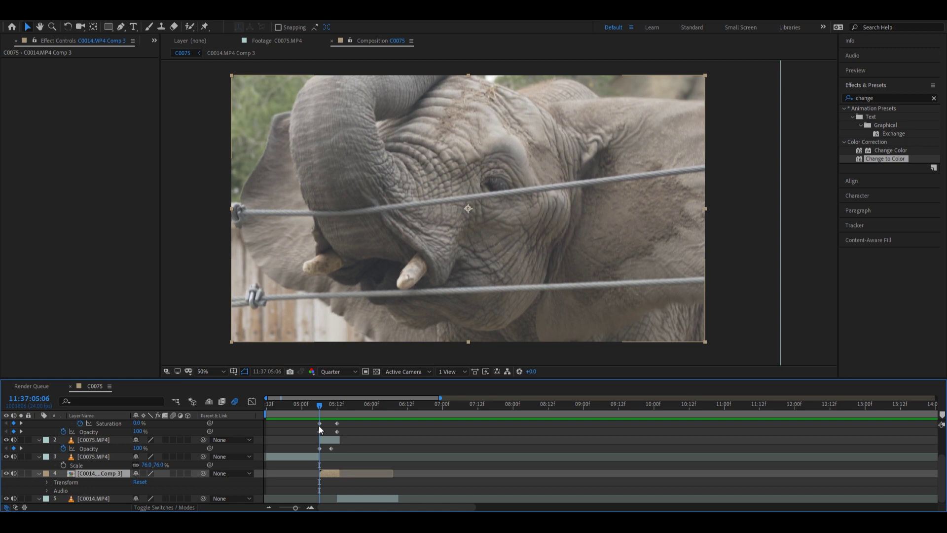
pyautogui.moveTo(318, 425); pyautogui.dragTo(336, 415)
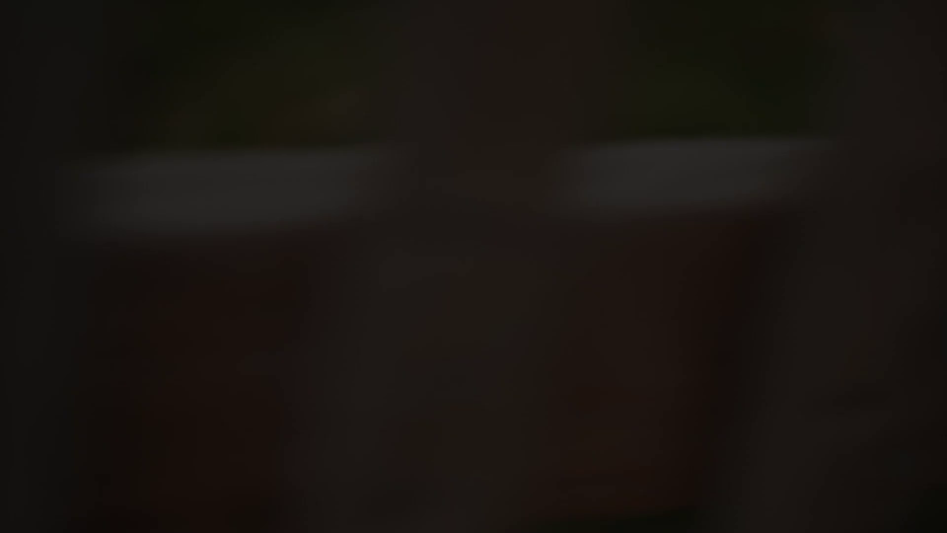